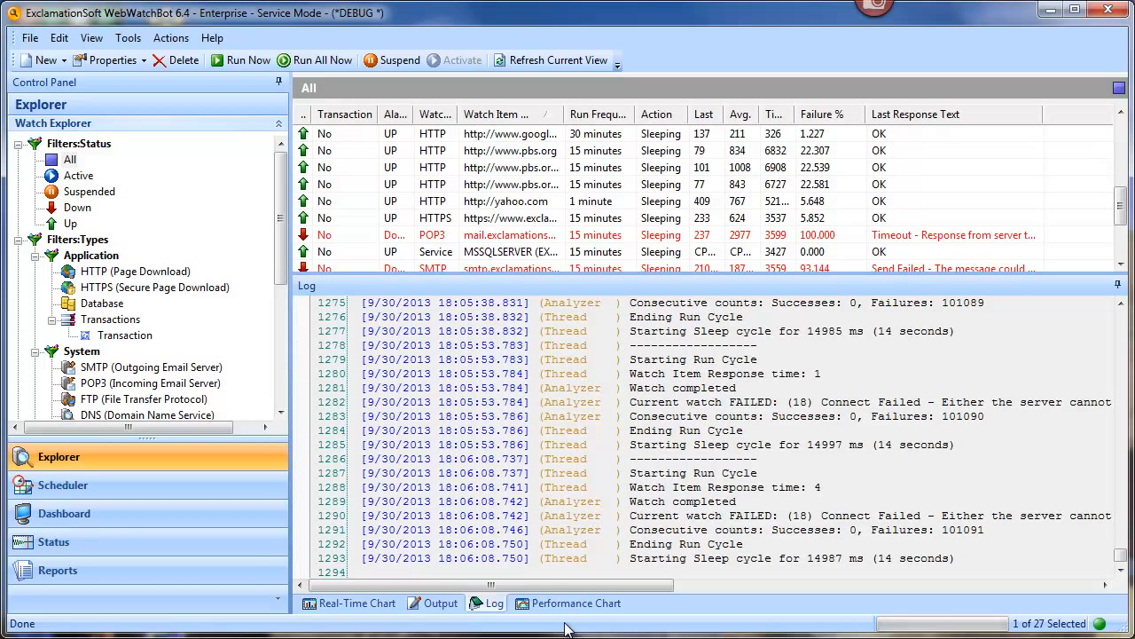
Step: Start recording a new transaction and maximise the empty Transaction Recorder window
click(65, 61)
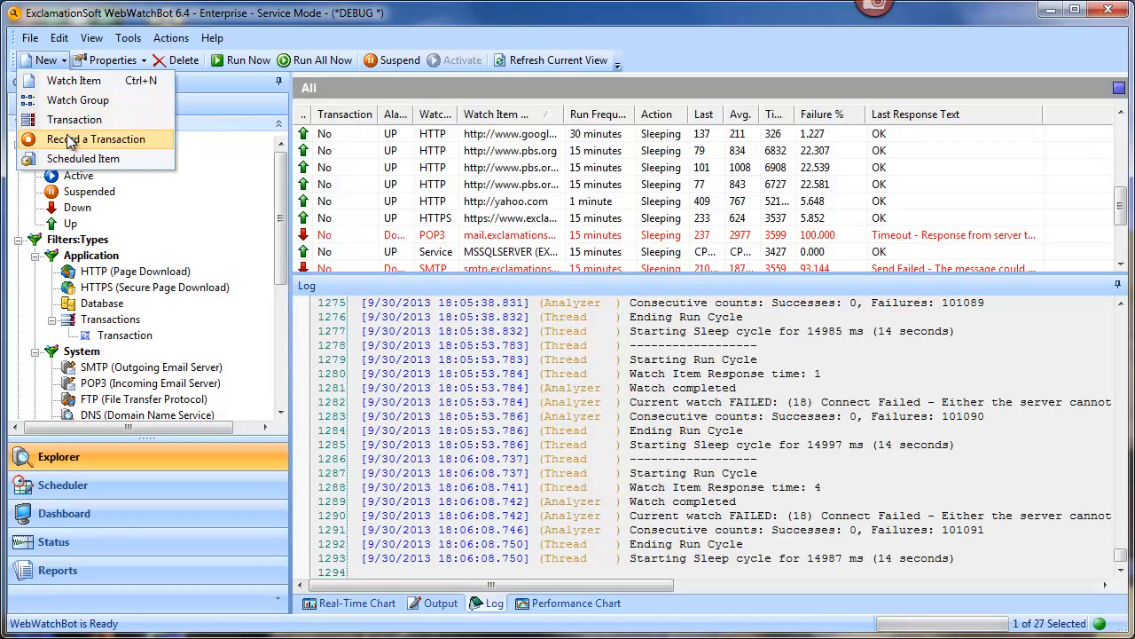
click(105, 140)
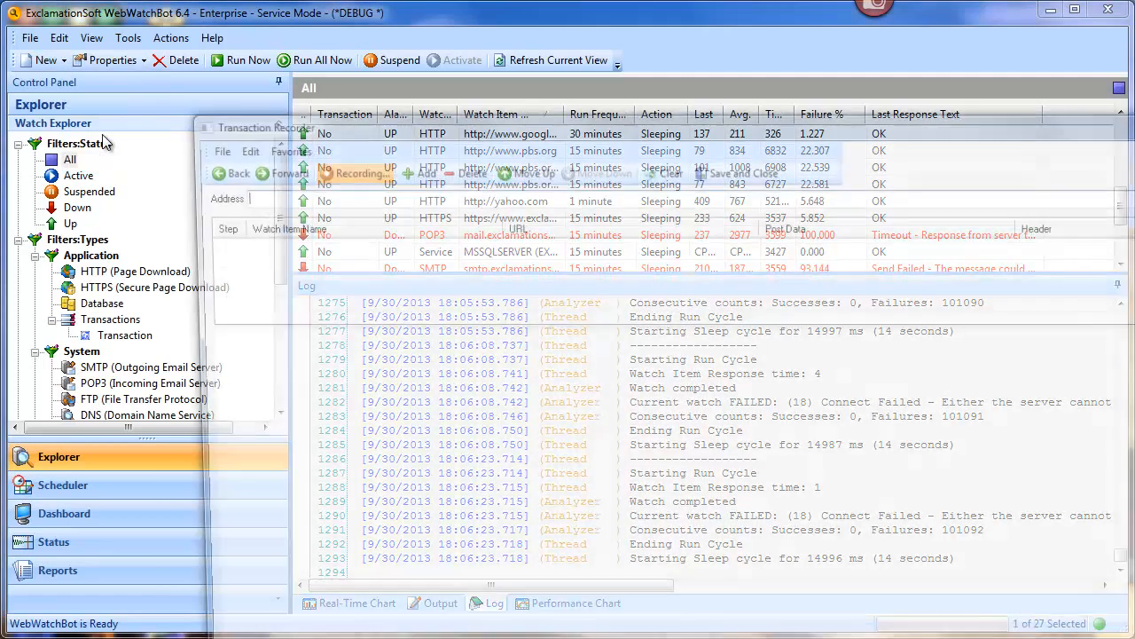
double_click(293, 119)
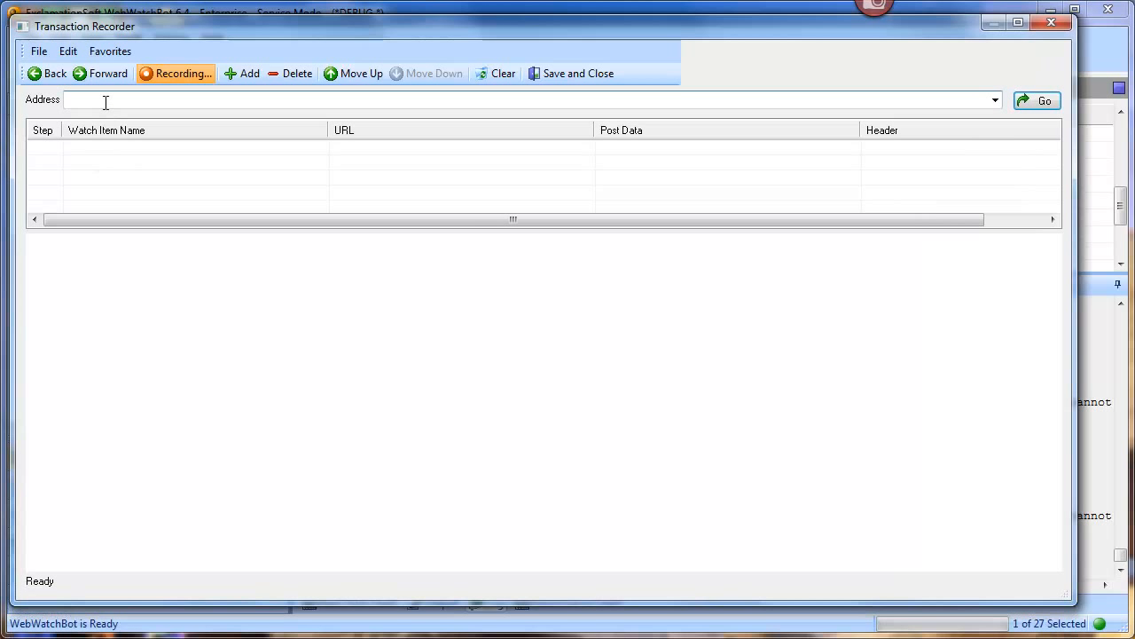
Step: Paste the test login.html address and load it as recorded step 1
text(http://www.exclamationsoft.com/webwatchbot/testing/transaction/login.html)
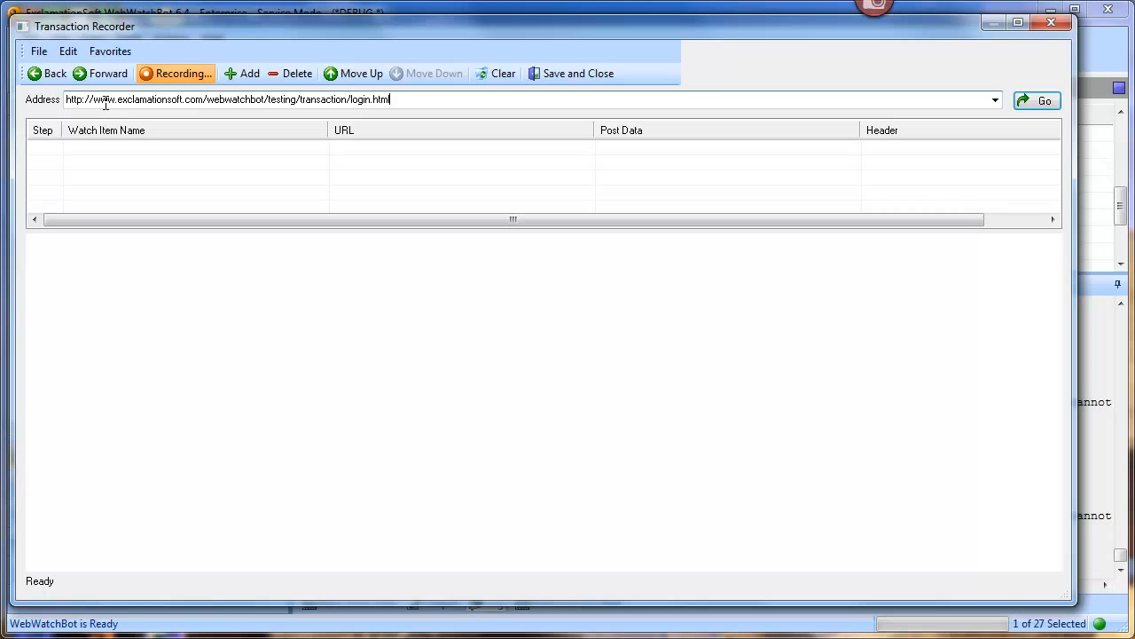
click(996, 101)
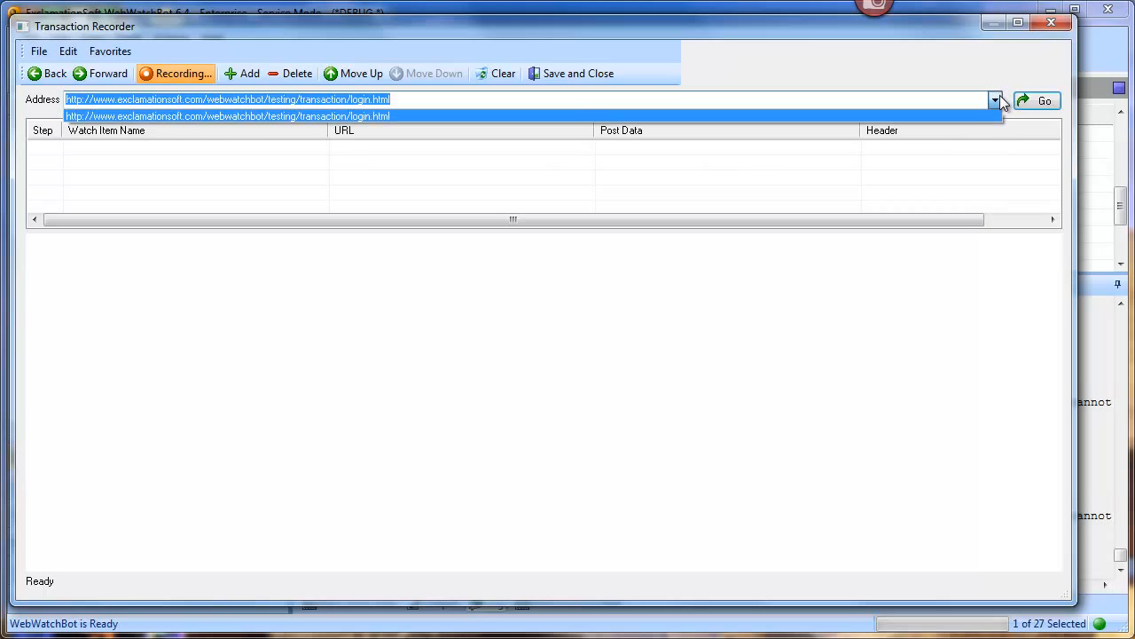
click(997, 101)
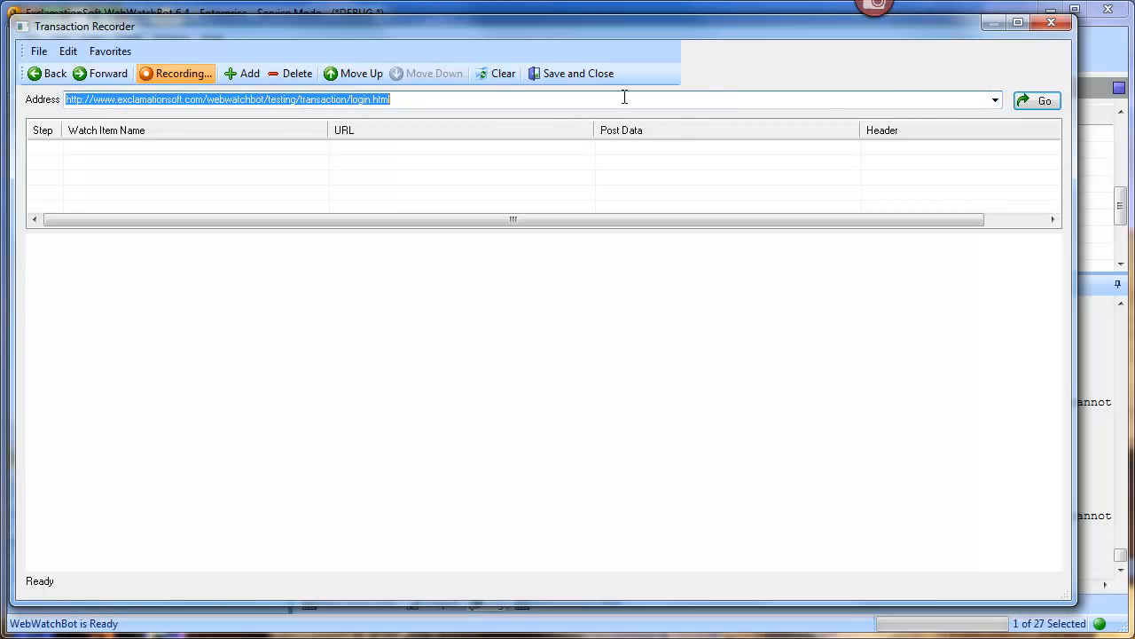
click(1038, 100)
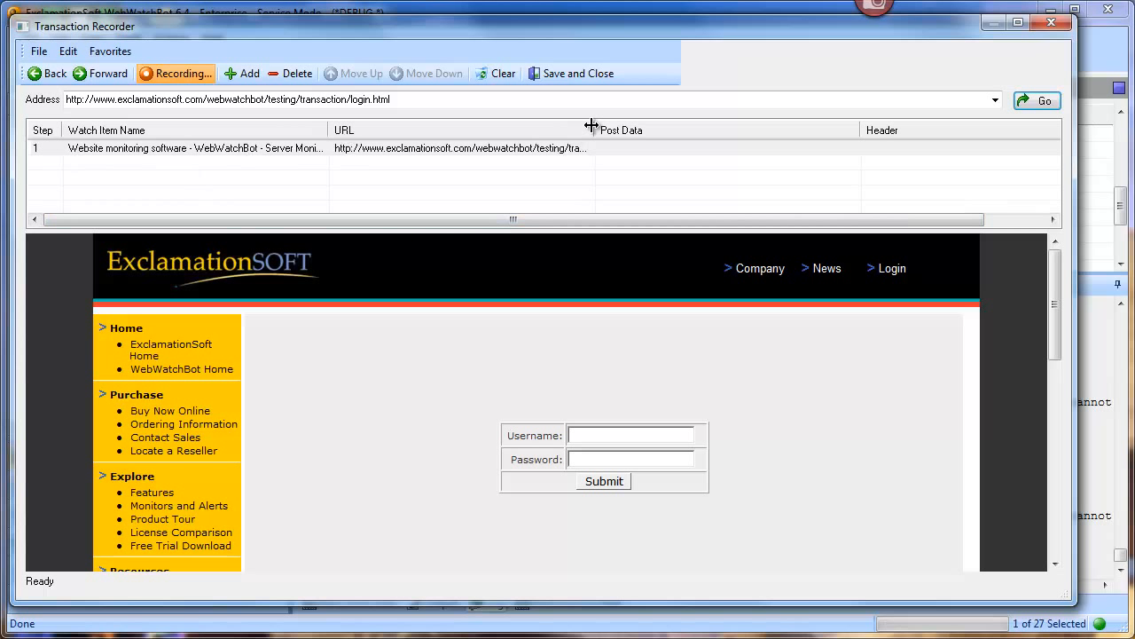
Step: Widen the step list's URL column and select the step 1 row and its address
drag(592, 126, 712, 127)
click(88, 155)
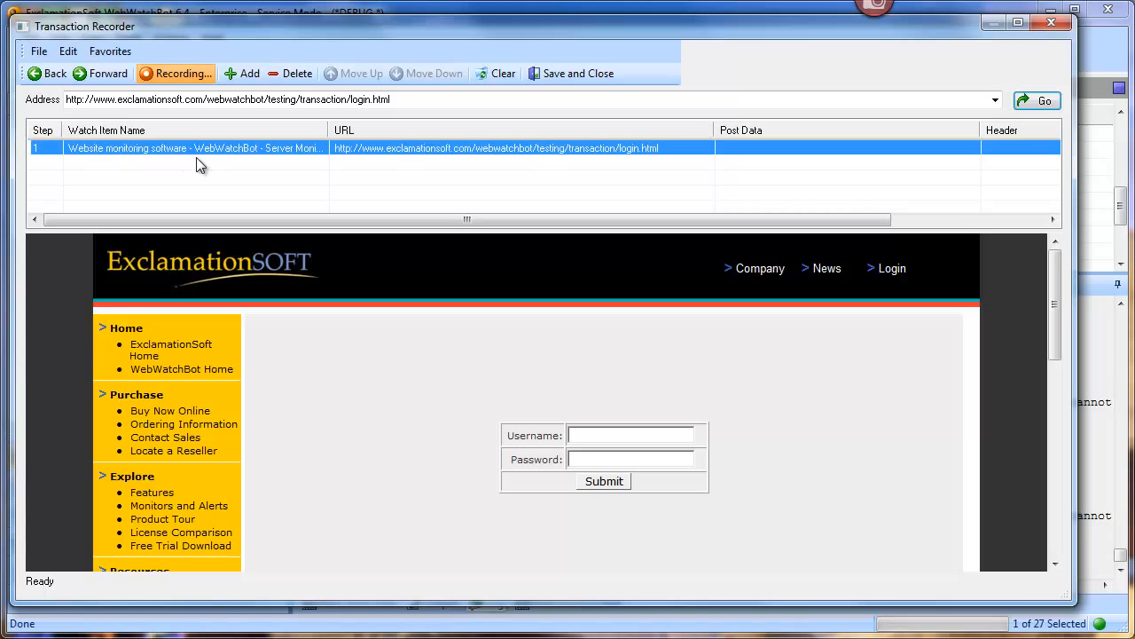
click(154, 102)
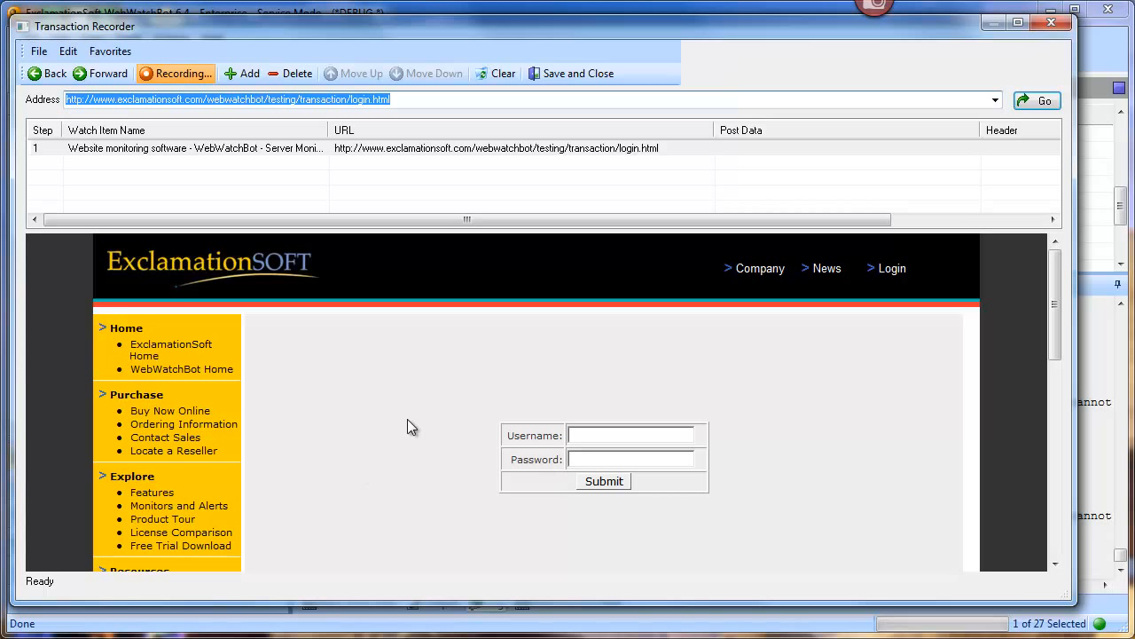
Step: Enter the username and password on the login form and submit it as step 2
click(669, 432)
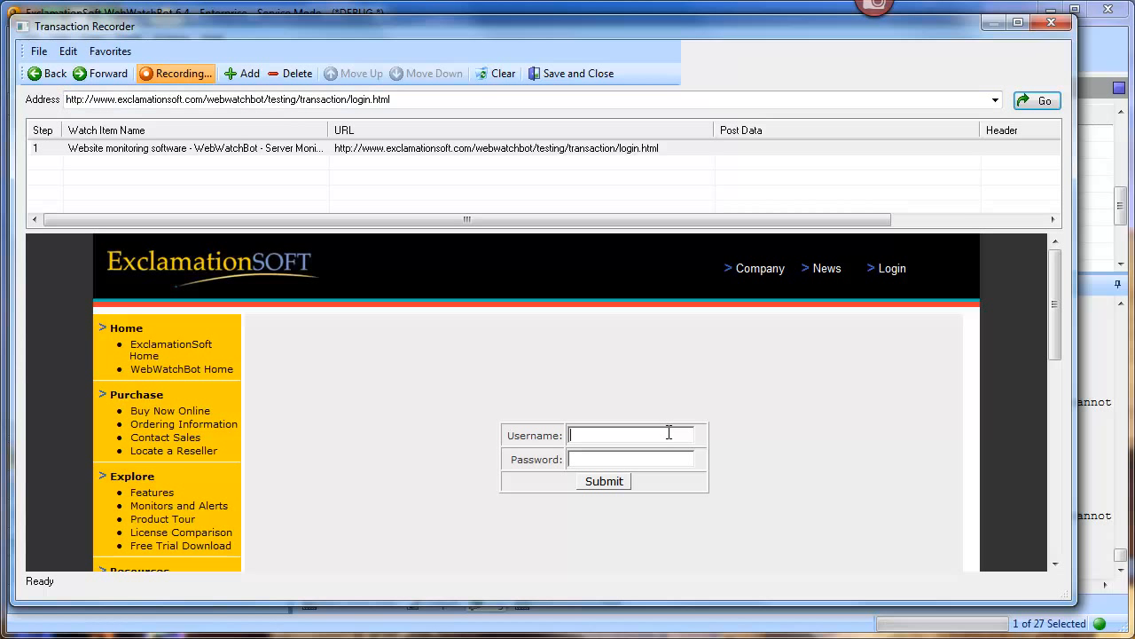
text(userpass)
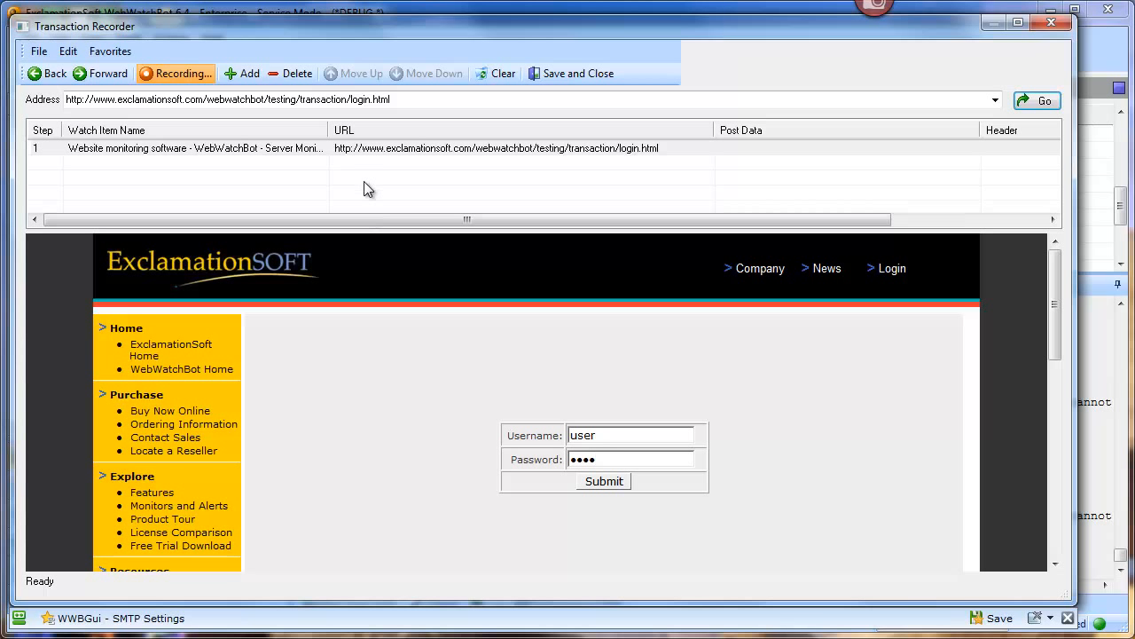
click(584, 480)
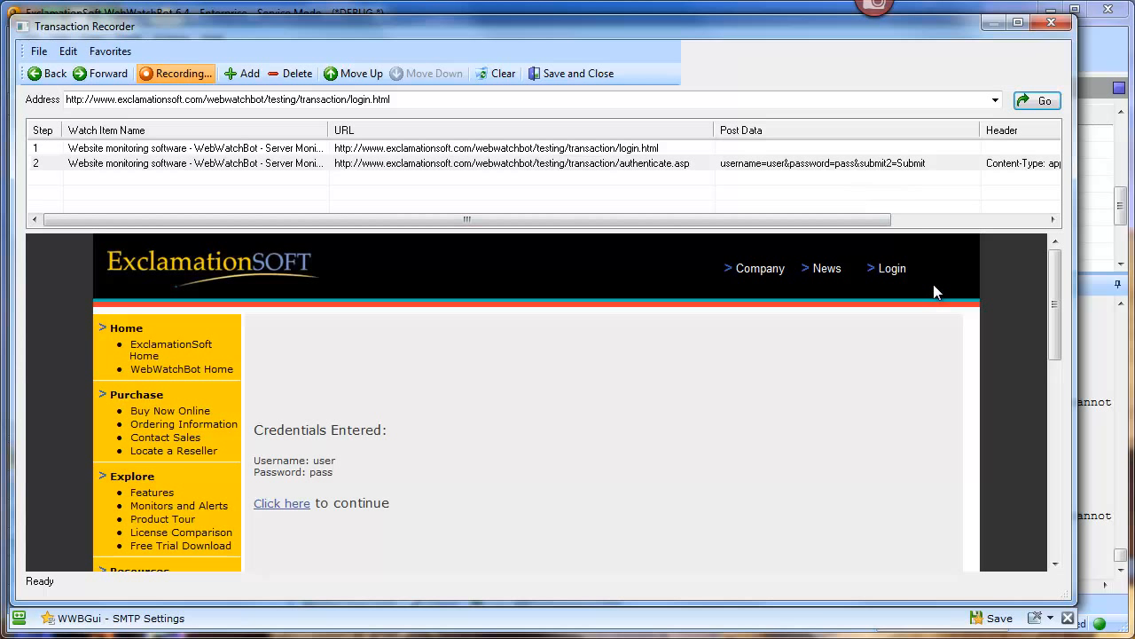
Step: Scroll the step list to show step 2's application/x-www-form-urlencoded Content-Type header
click(971, 220)
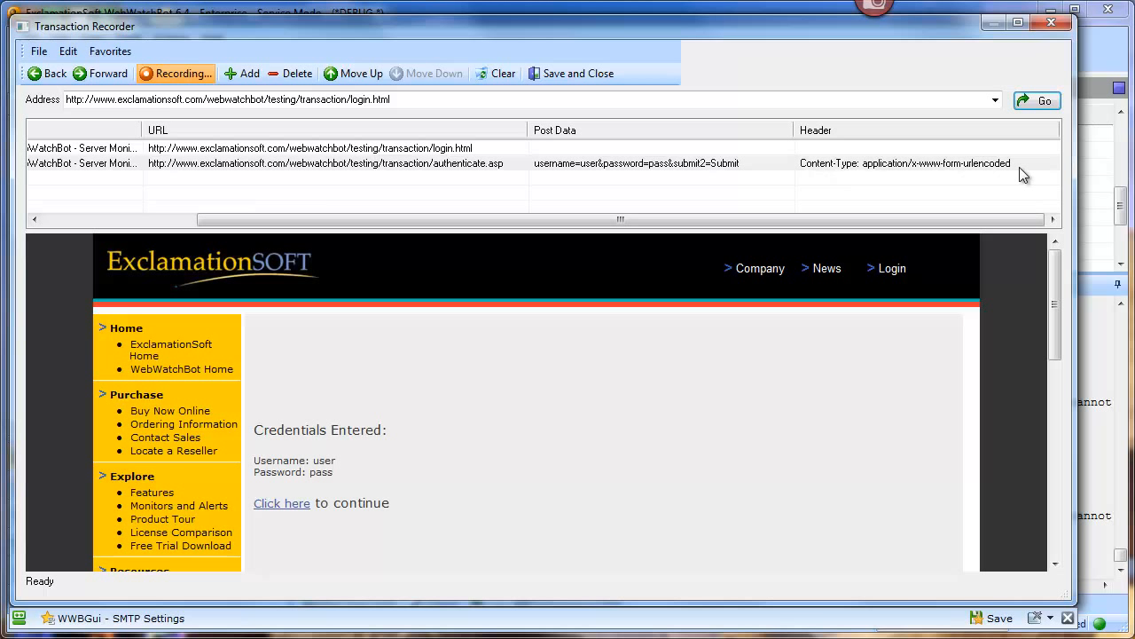
drag(879, 219, 612, 218)
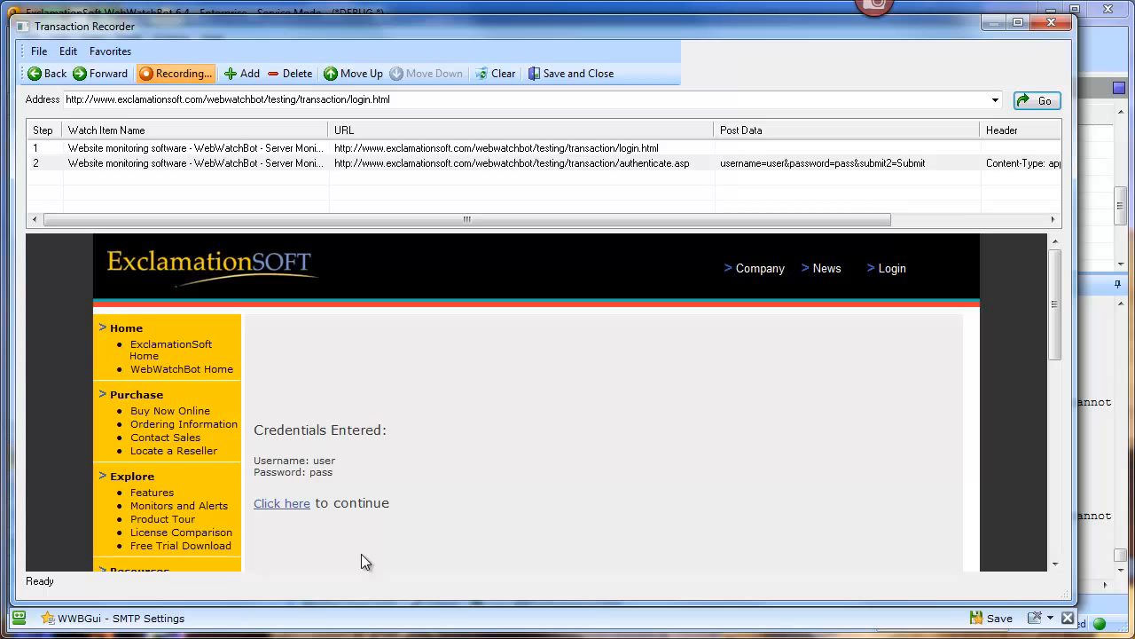
Step: Follow the 'Click here' link to record subpage1.html as step 3
click(288, 505)
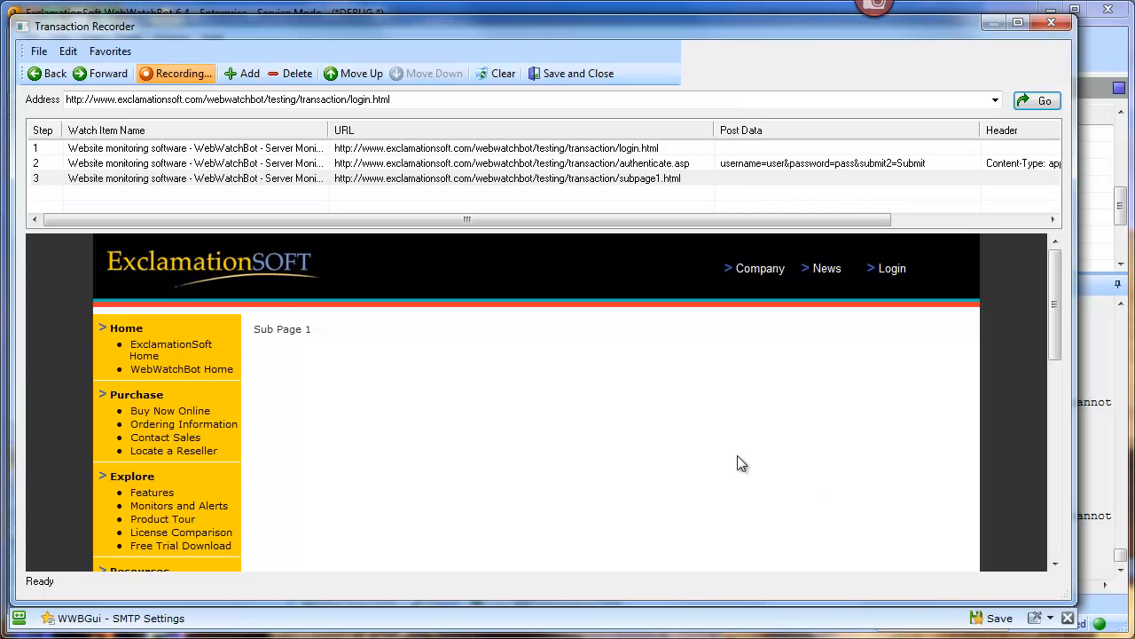
Step: Save and close the recorder, then scroll the Order of Execution list of three steps
click(614, 78)
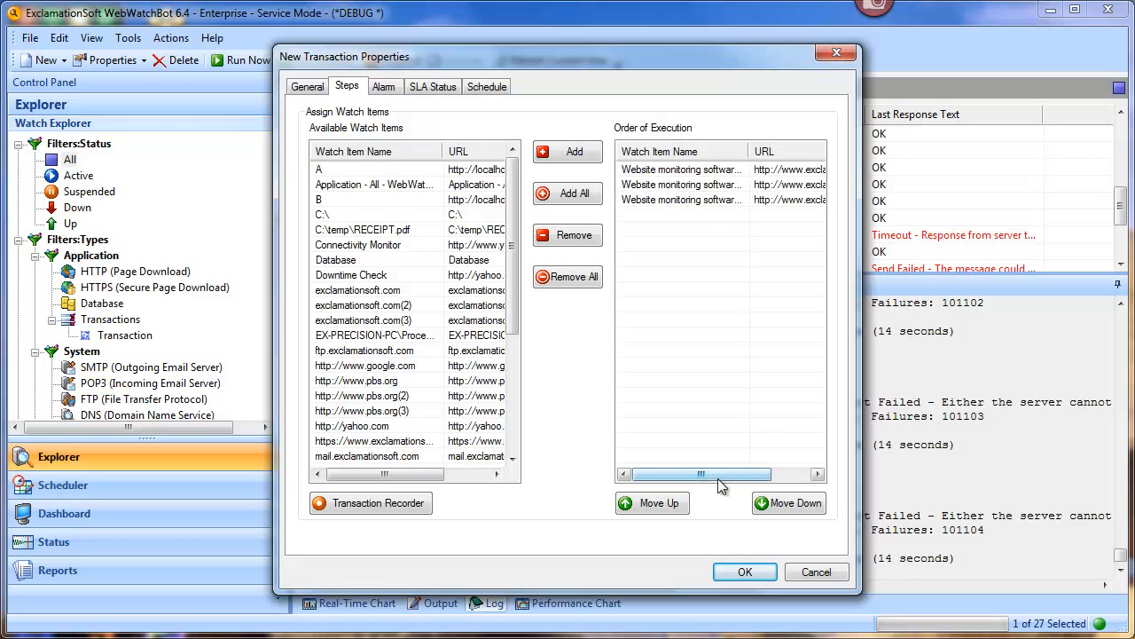
drag(721, 476, 755, 452)
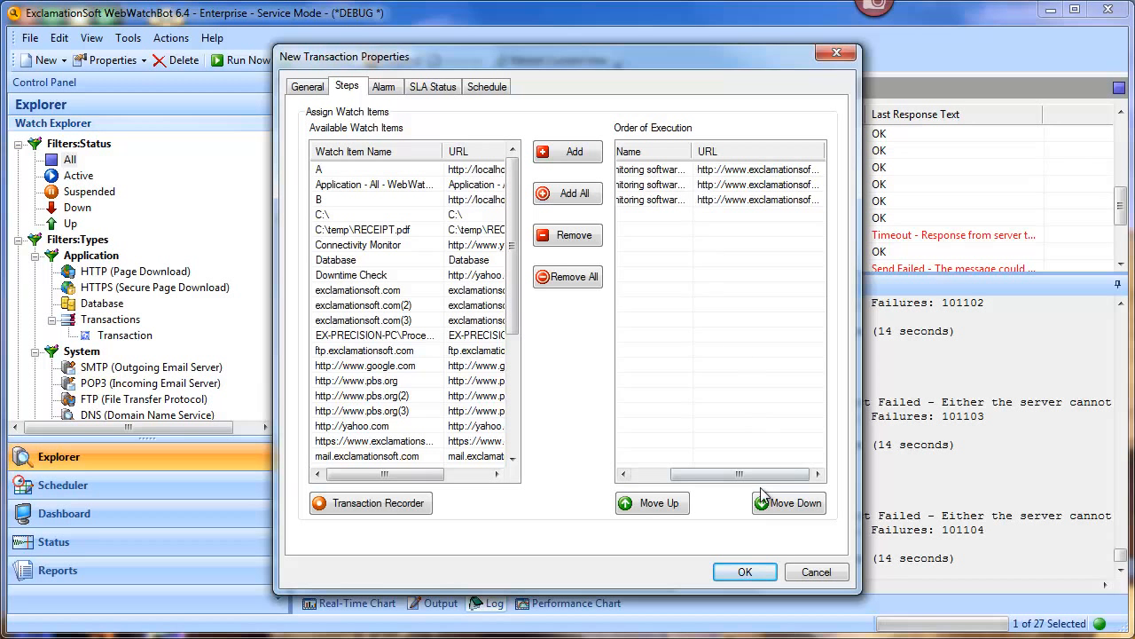
drag(739, 474, 701, 474)
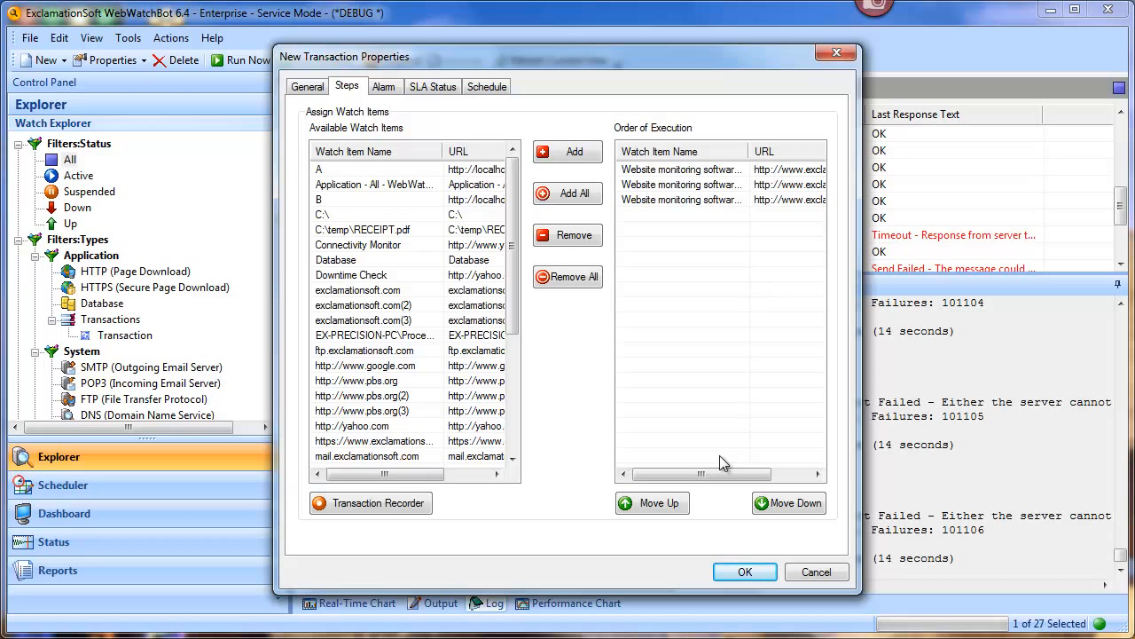
Step: Name the transaction 'test form' on the General tab and confirm with OK
click(319, 93)
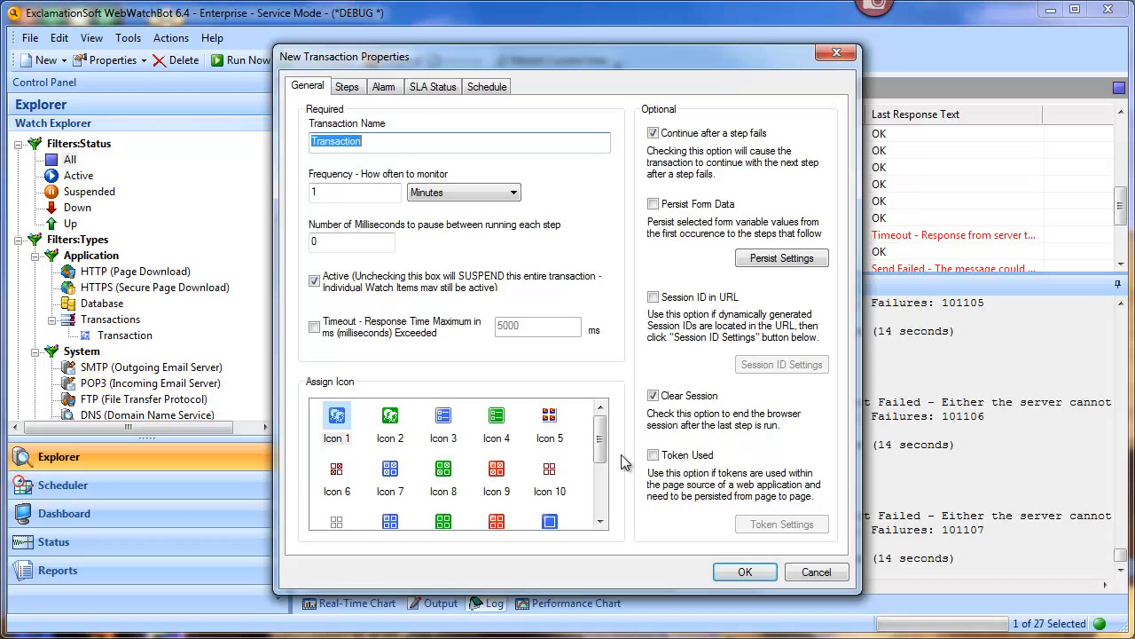
click(384, 87)
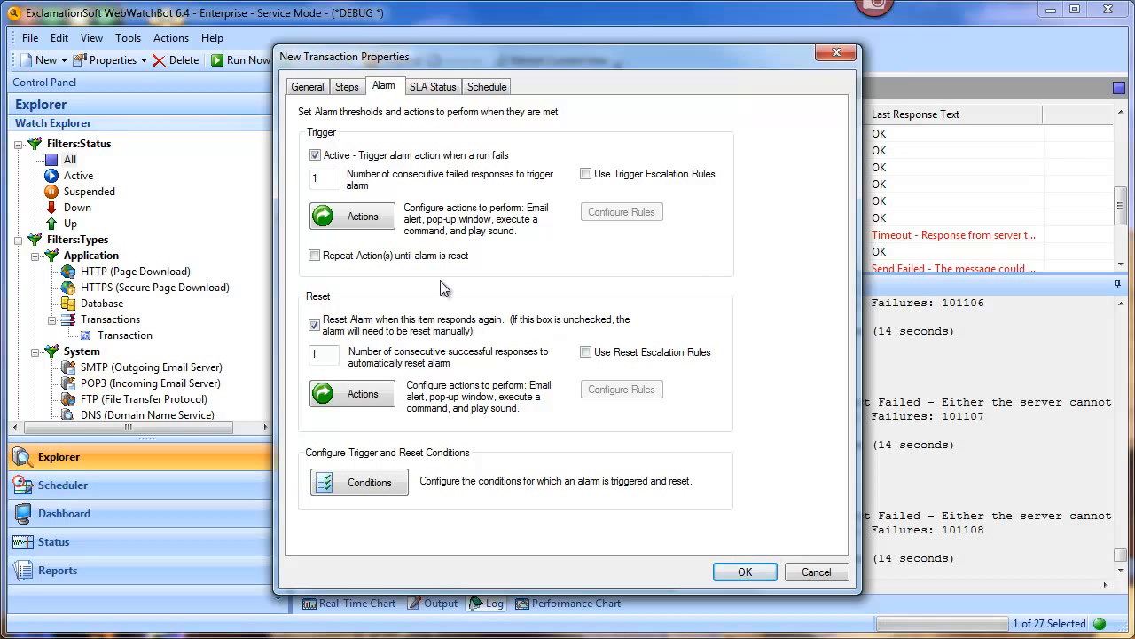
click(302, 86)
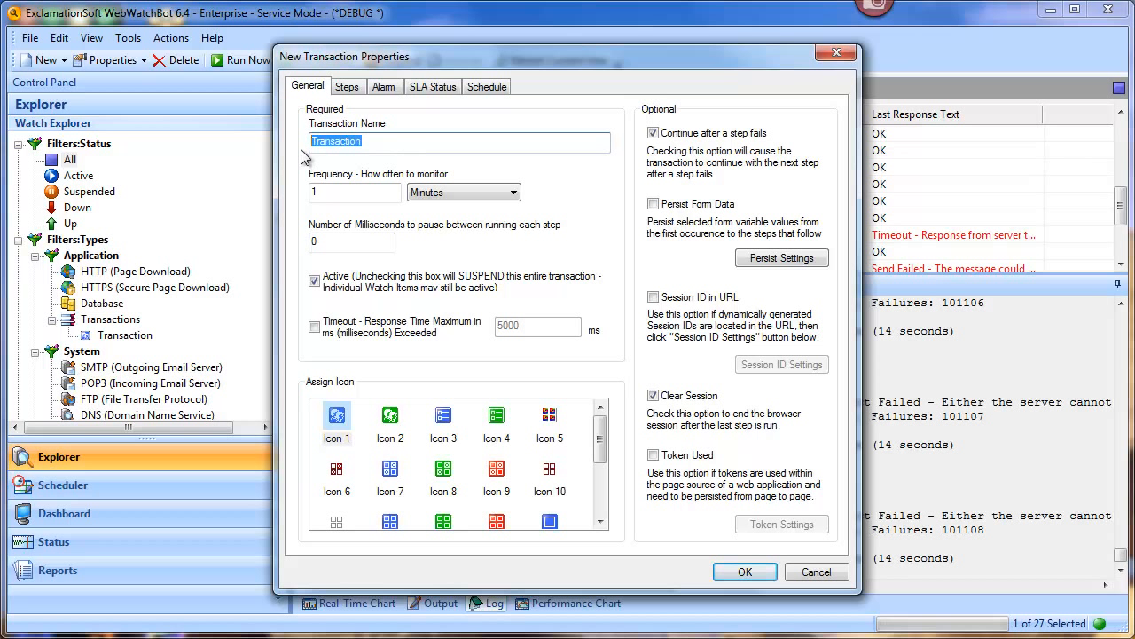
text(test form)
click(726, 565)
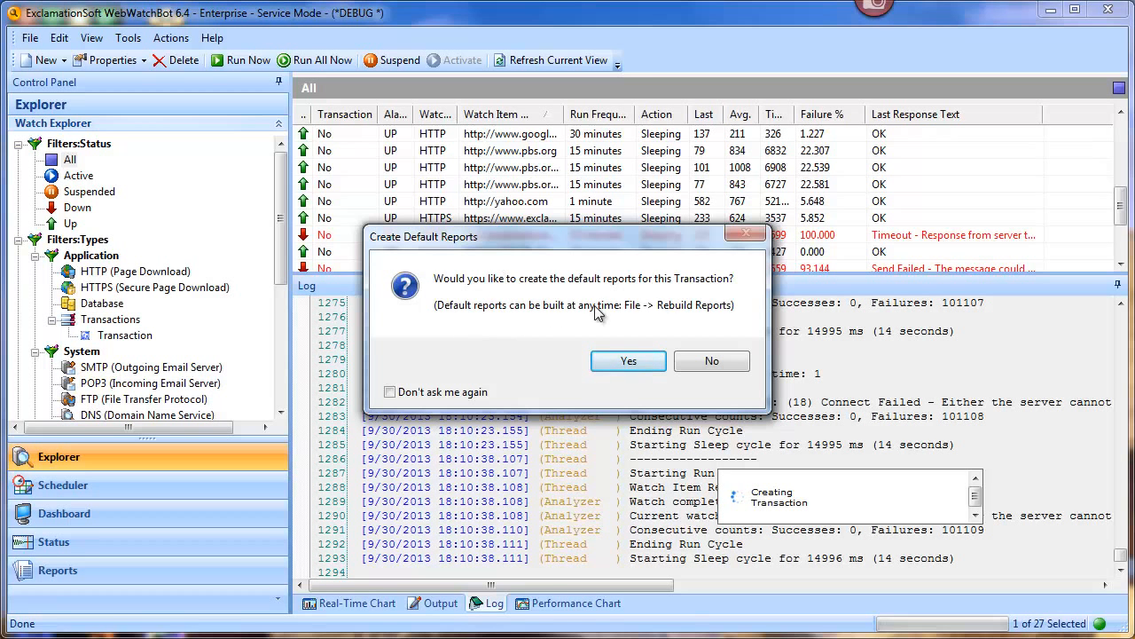
Step: Accept creating the default reports for the test form transaction
click(628, 360)
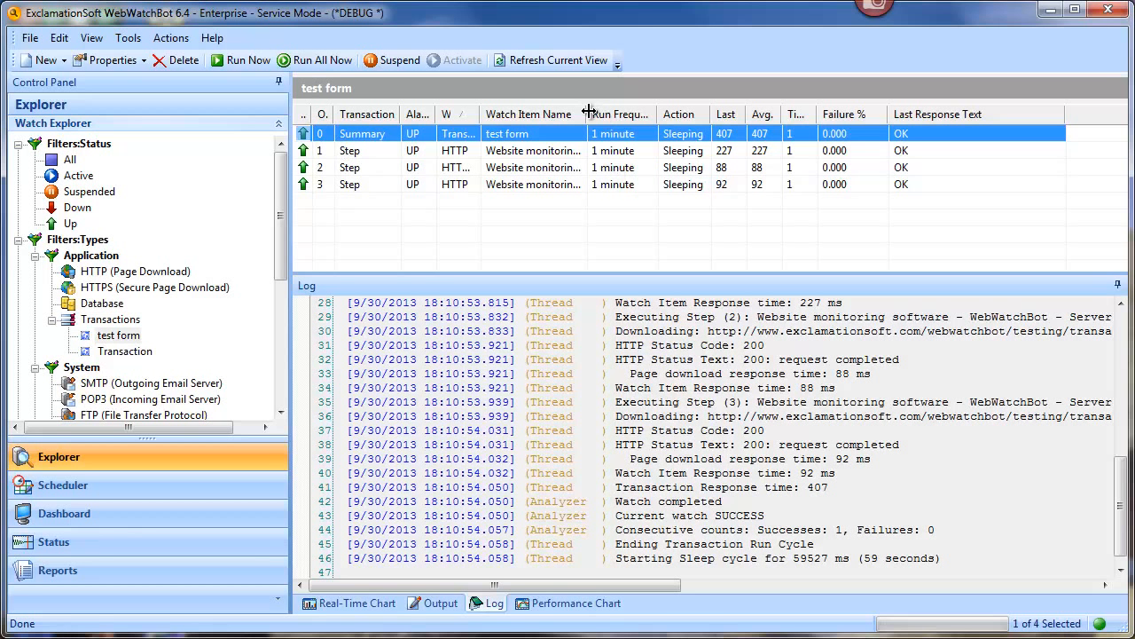
Step: Widen the Watch Item Name column, scroll the list, and switch to the output report
drag(589, 109, 882, 111)
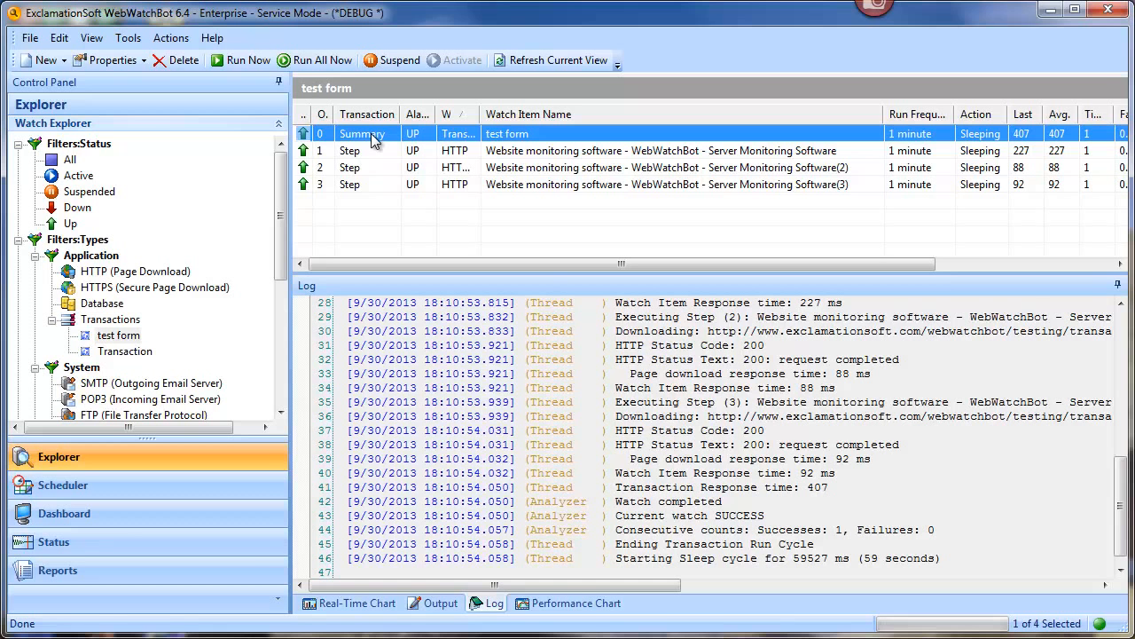
drag(756, 263, 833, 260)
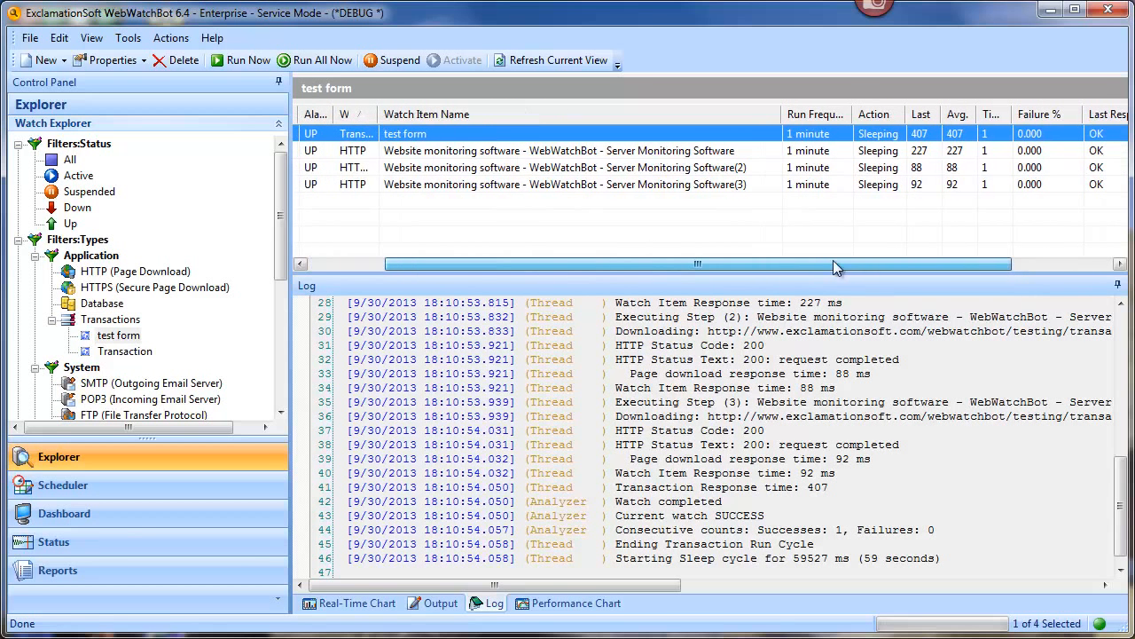
click(437, 603)
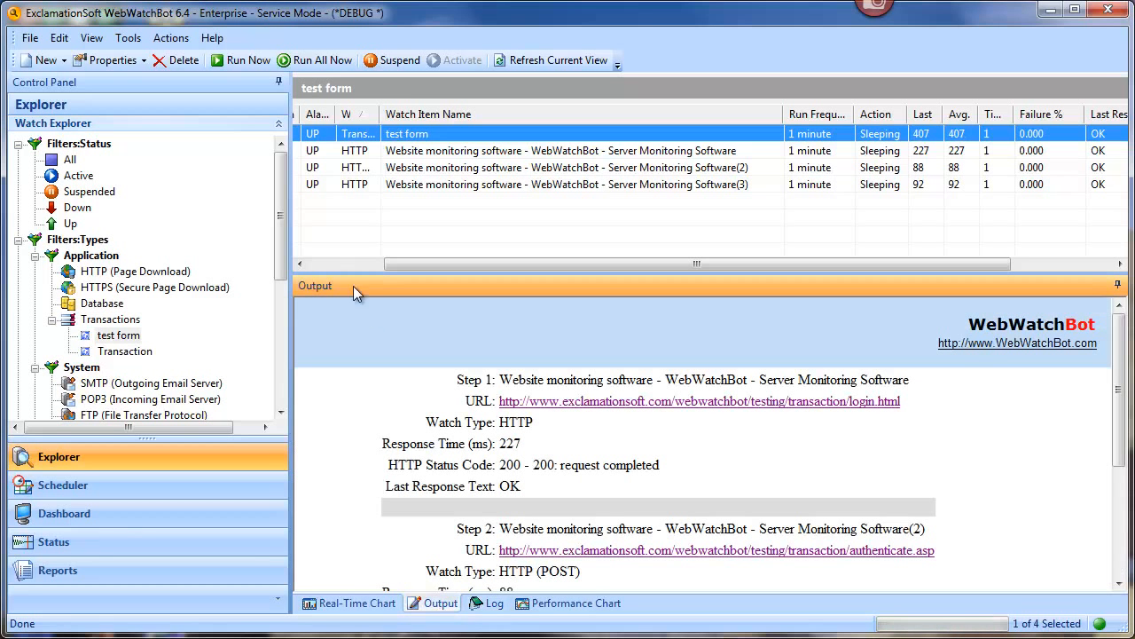
click(339, 268)
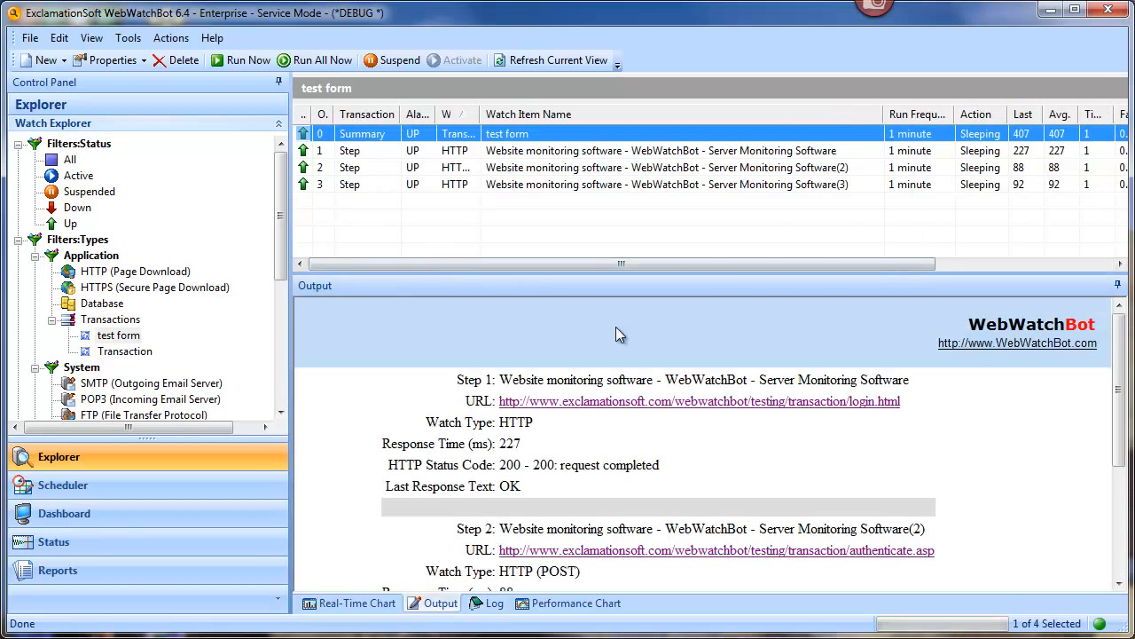
drag(1116, 357, 1115, 372)
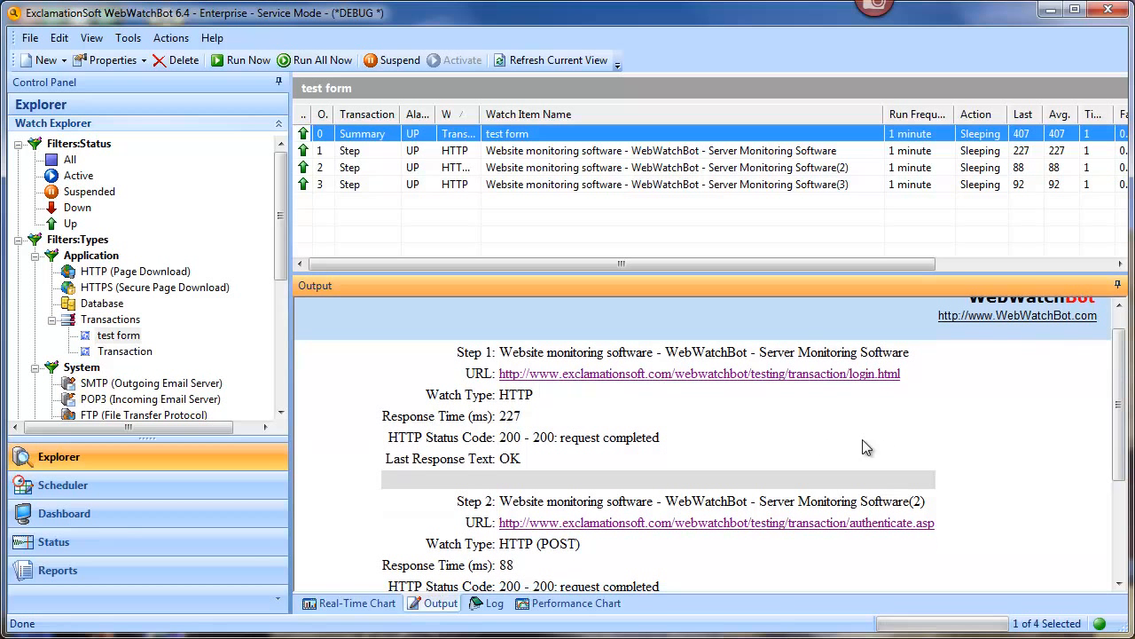
drag(1118, 372, 1121, 440)
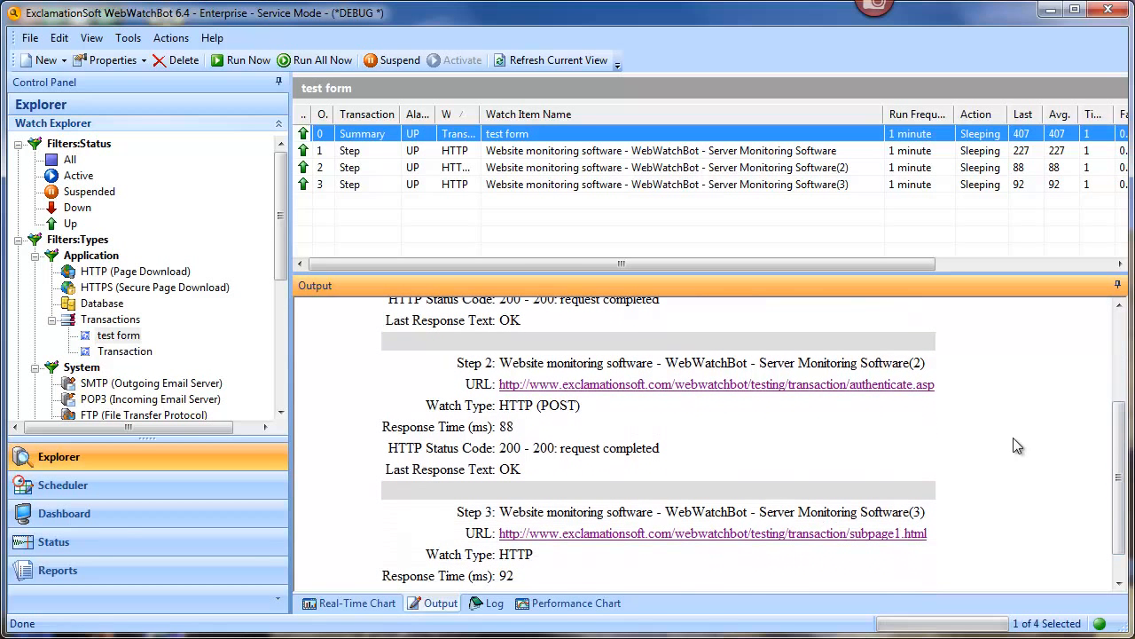
scroll(566, 452, down, 1)
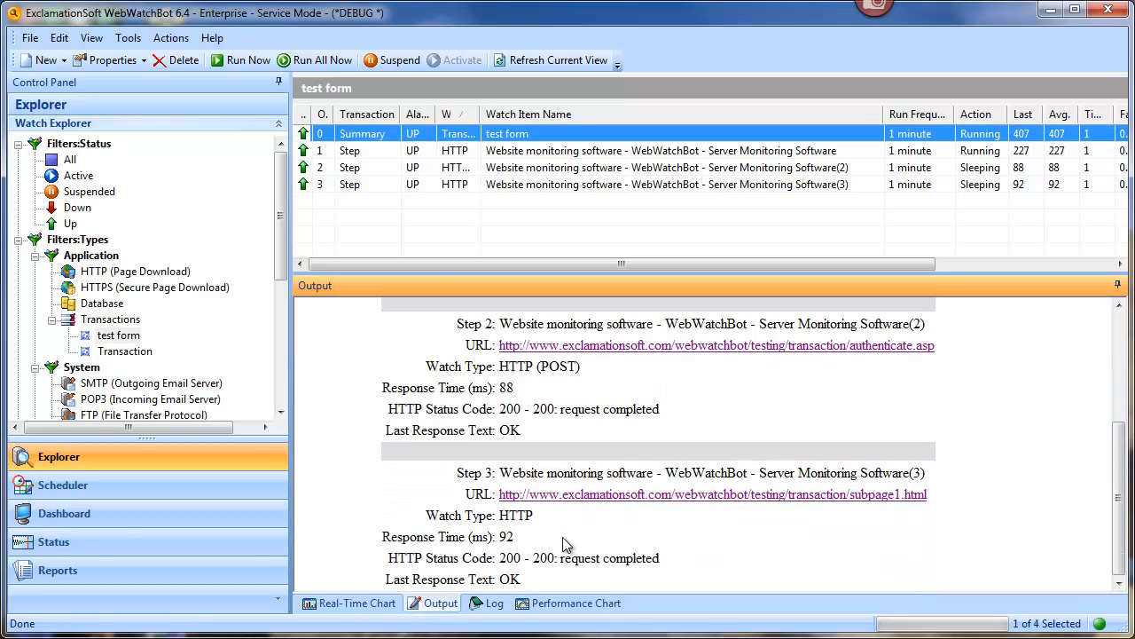
scroll(479, 502, down, 2)
scroll(479, 501, down, 1)
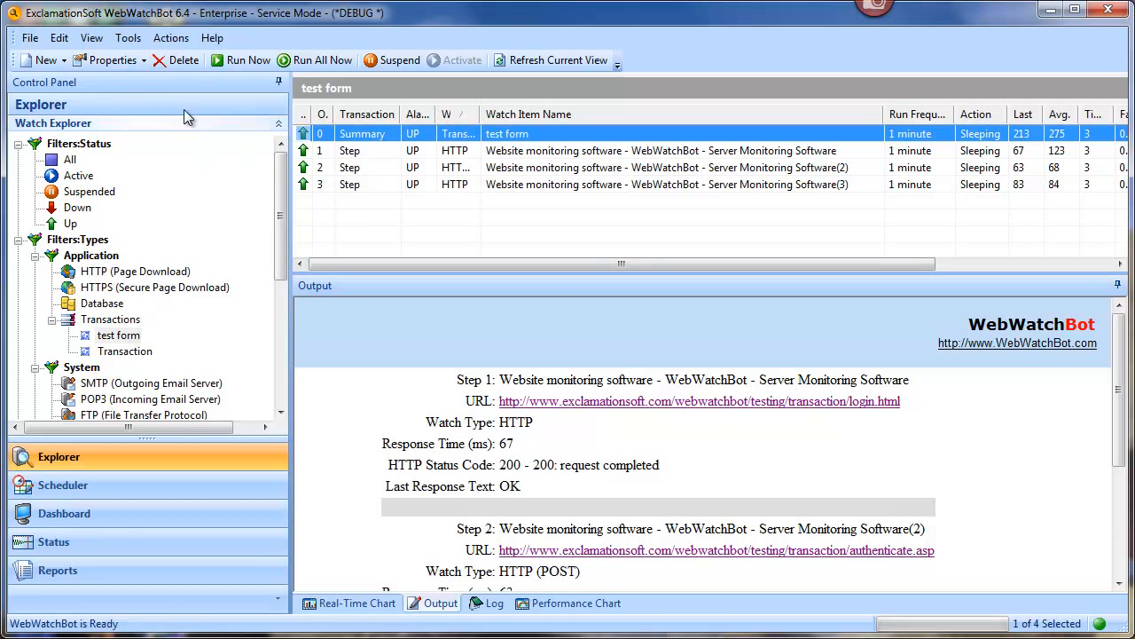
Step: Turn off 'Continue after a step fails' in test form's properties and save
click(100, 60)
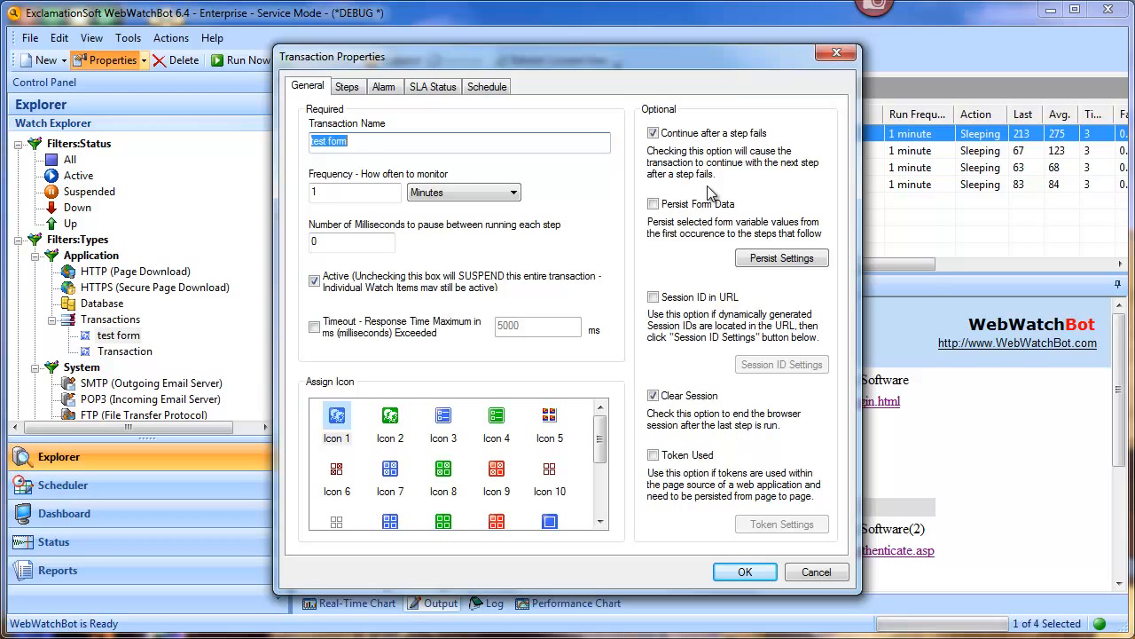
click(654, 133)
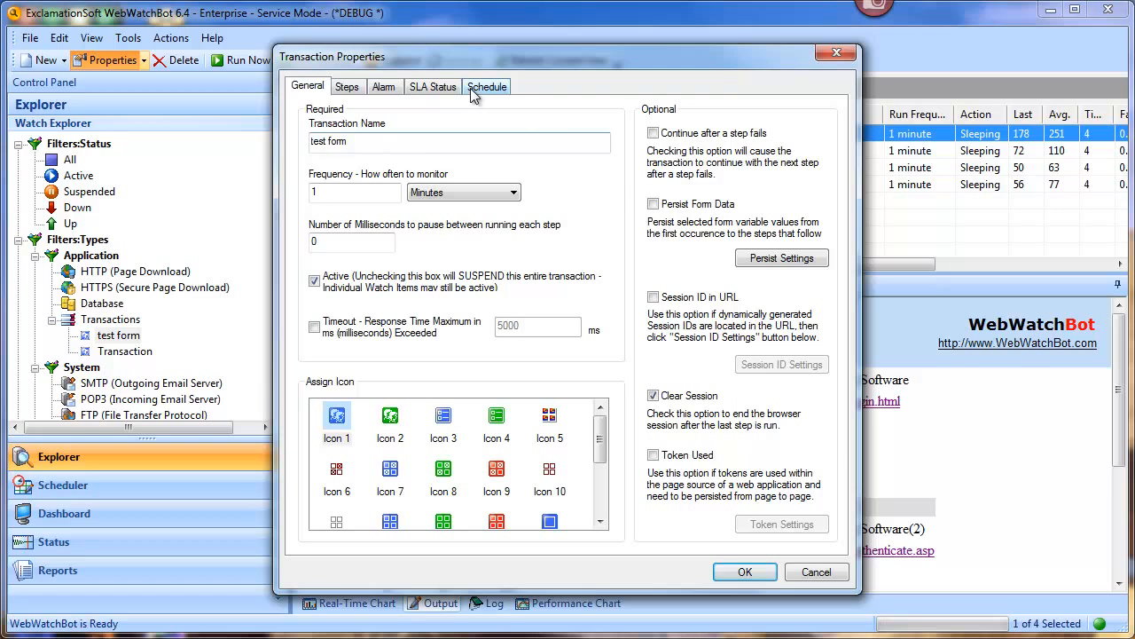
click(750, 573)
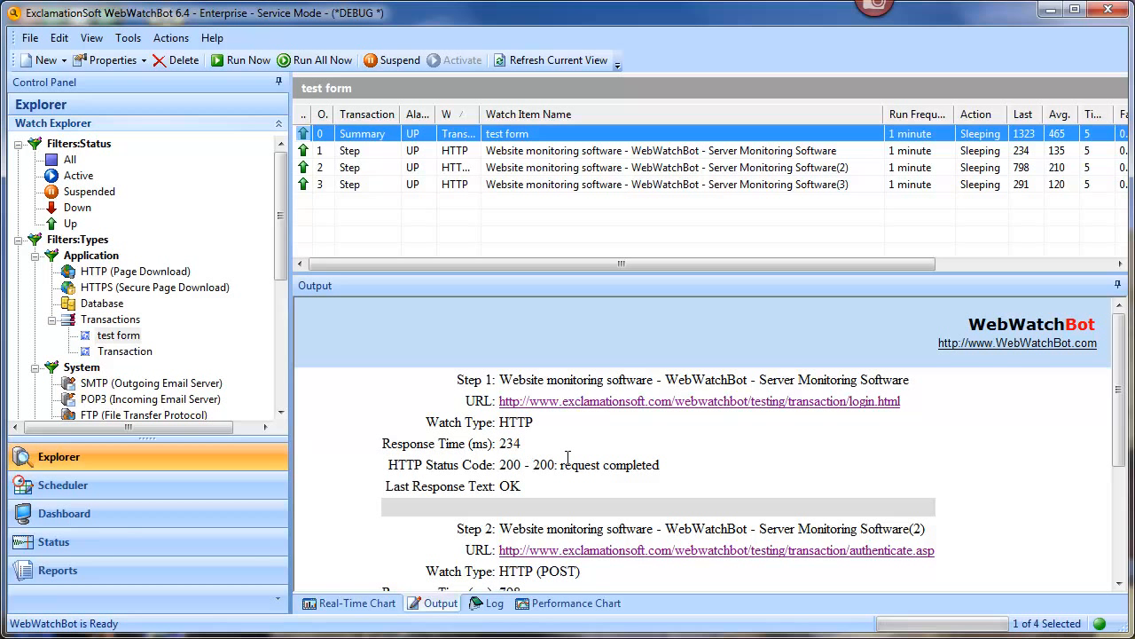
Step: Compare the Output pages of steps 1 and 2, finishing on step 2's Credentials Entered page
click(524, 153)
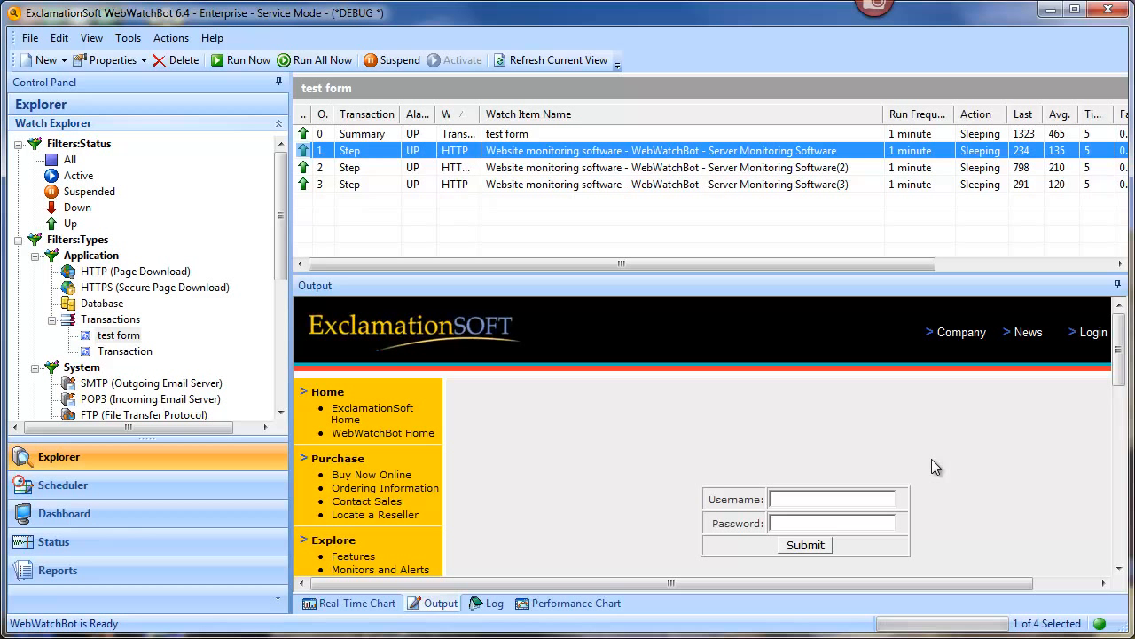
click(650, 168)
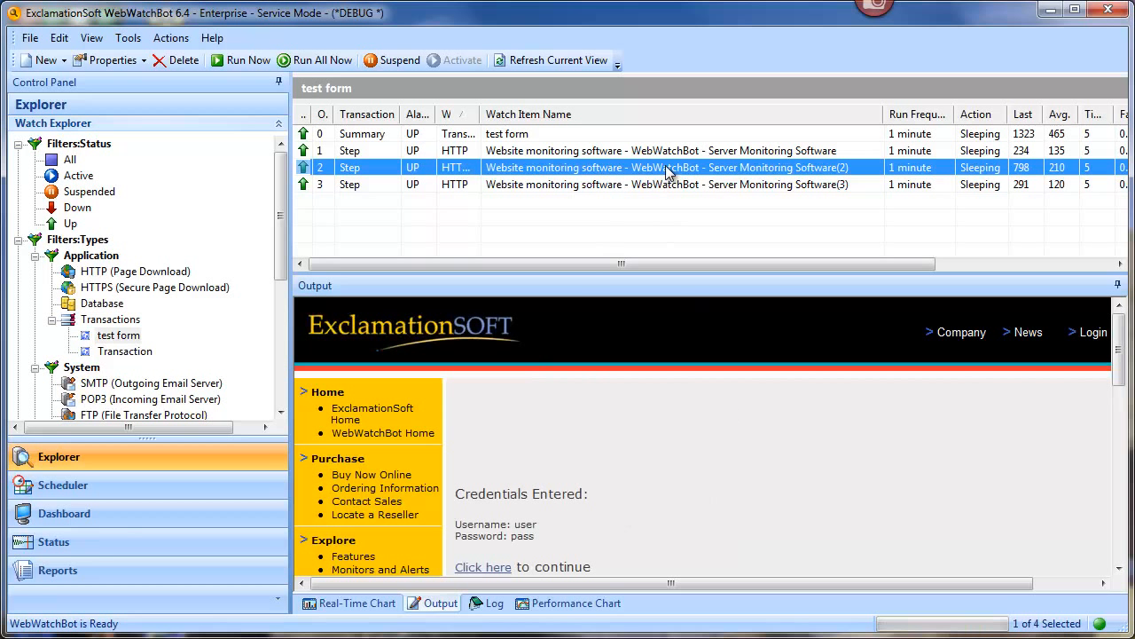
click(715, 157)
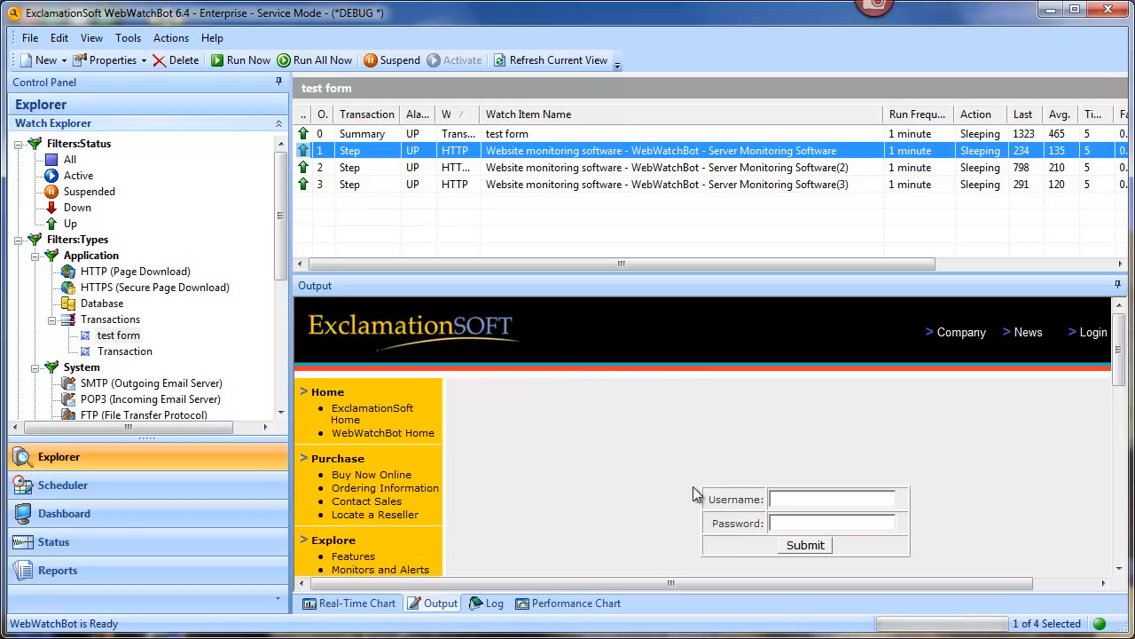
click(522, 166)
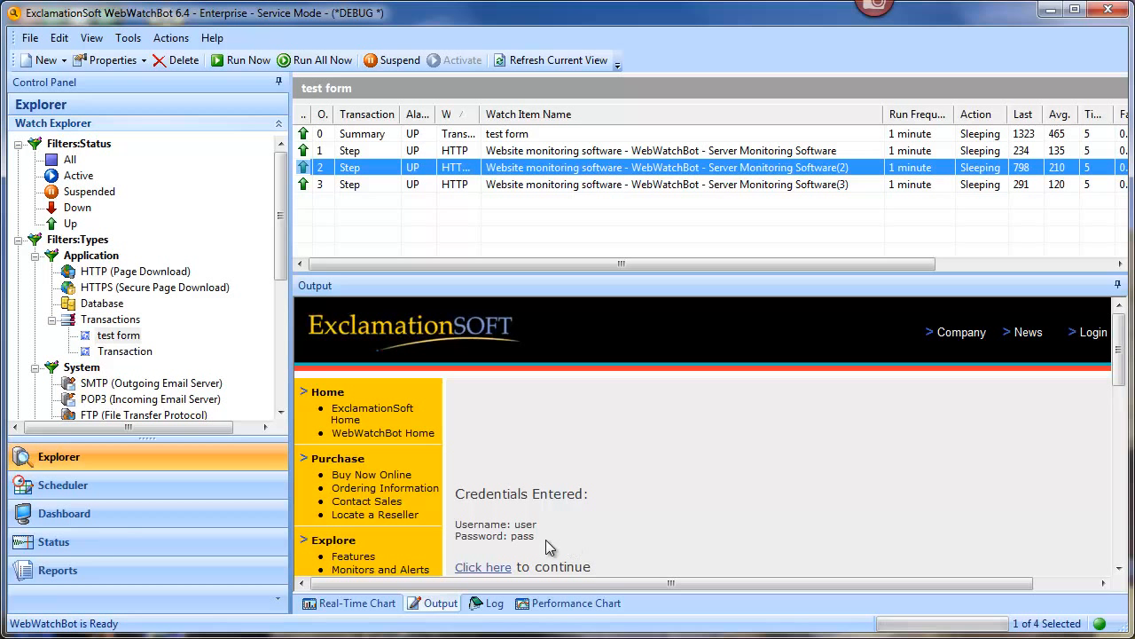
right_click(582, 175)
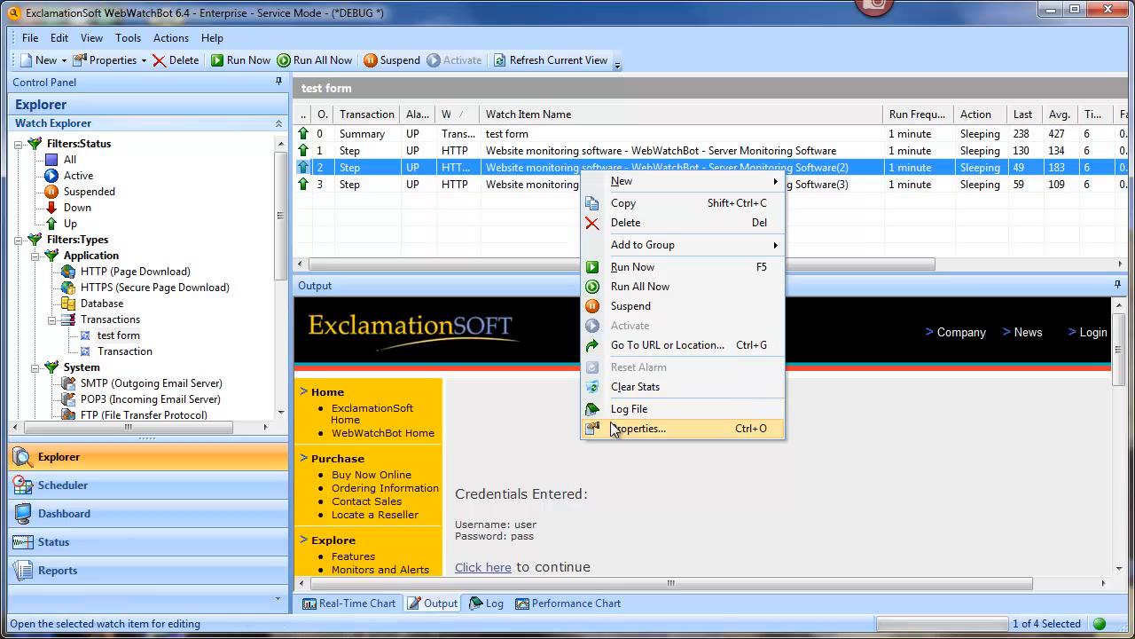
Step: In step 2's HTTP search settings, set the Search Text to 'credentials'
click(662, 426)
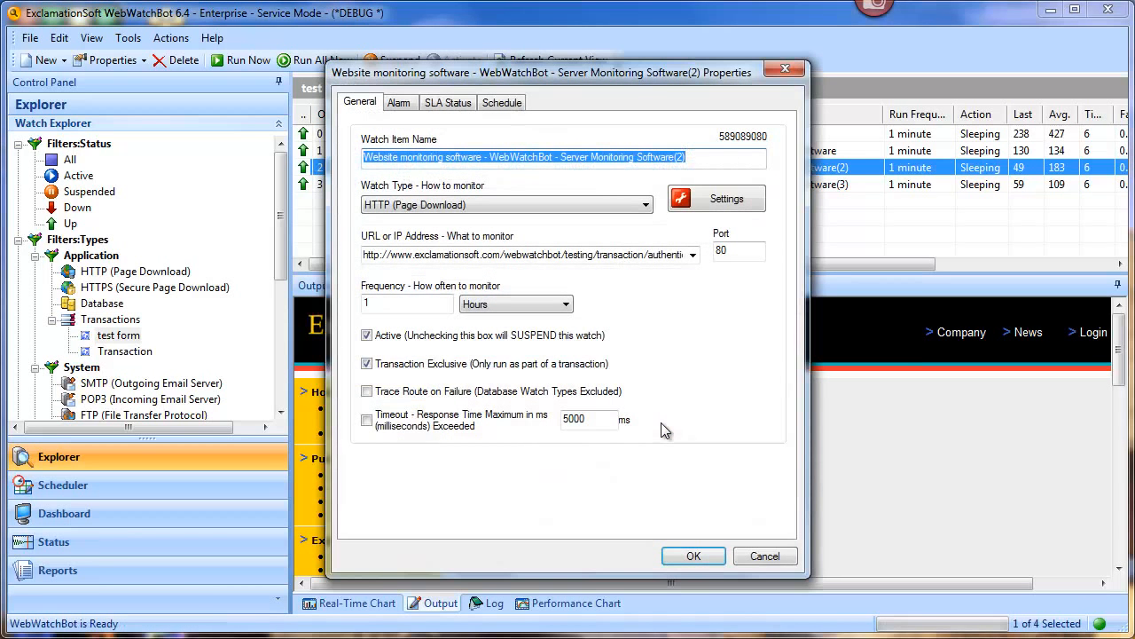
drag(635, 73, 853, 75)
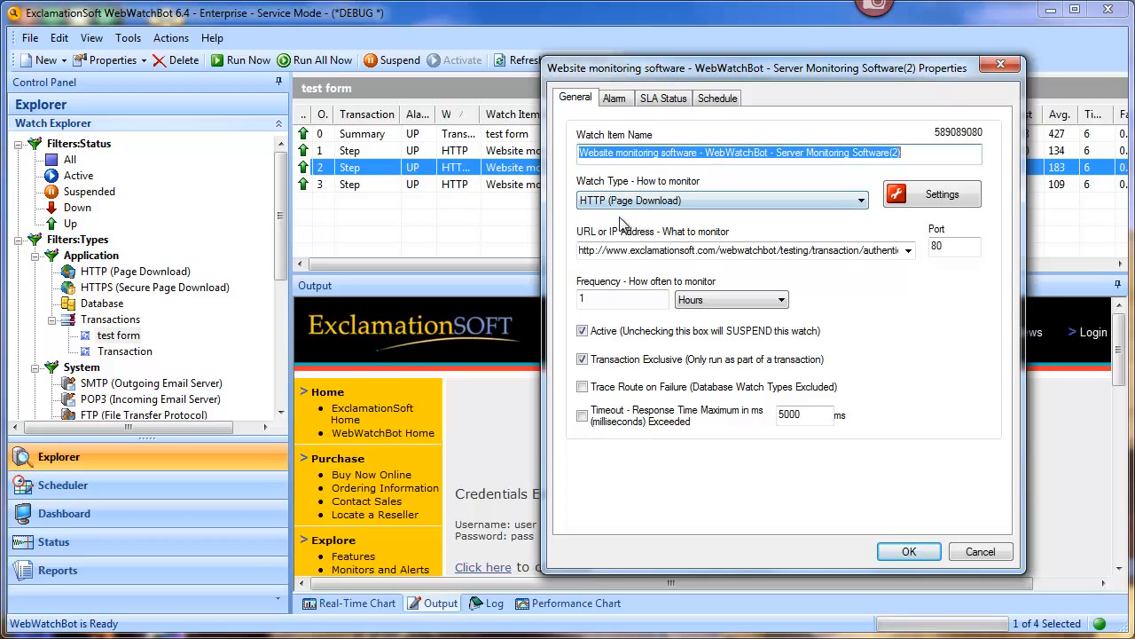
click(933, 198)
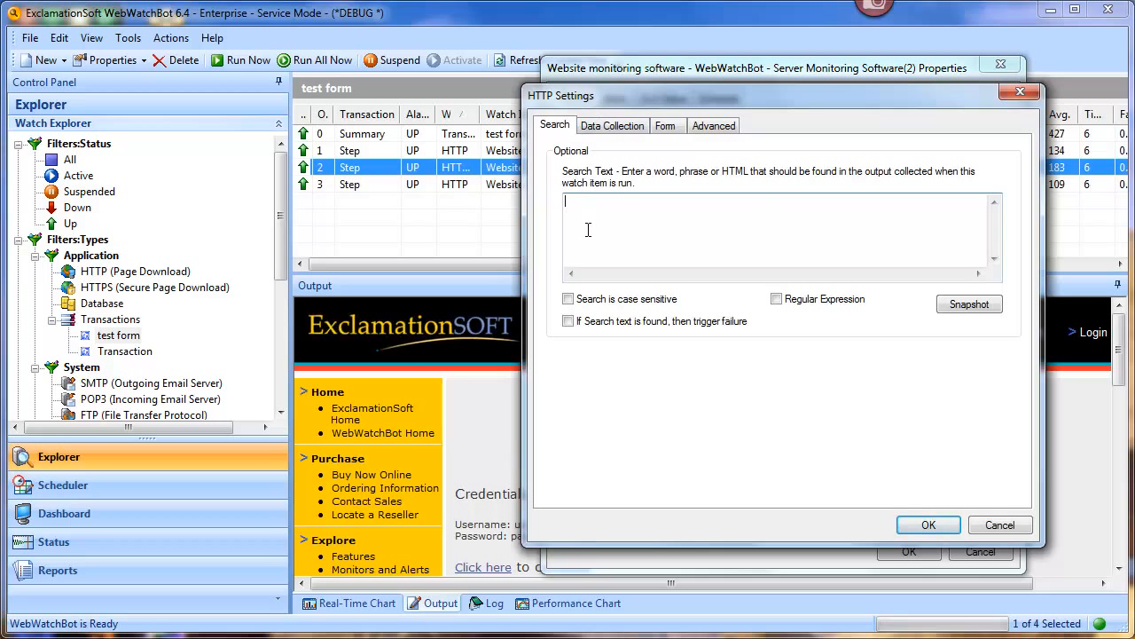
drag(660, 102, 734, 94)
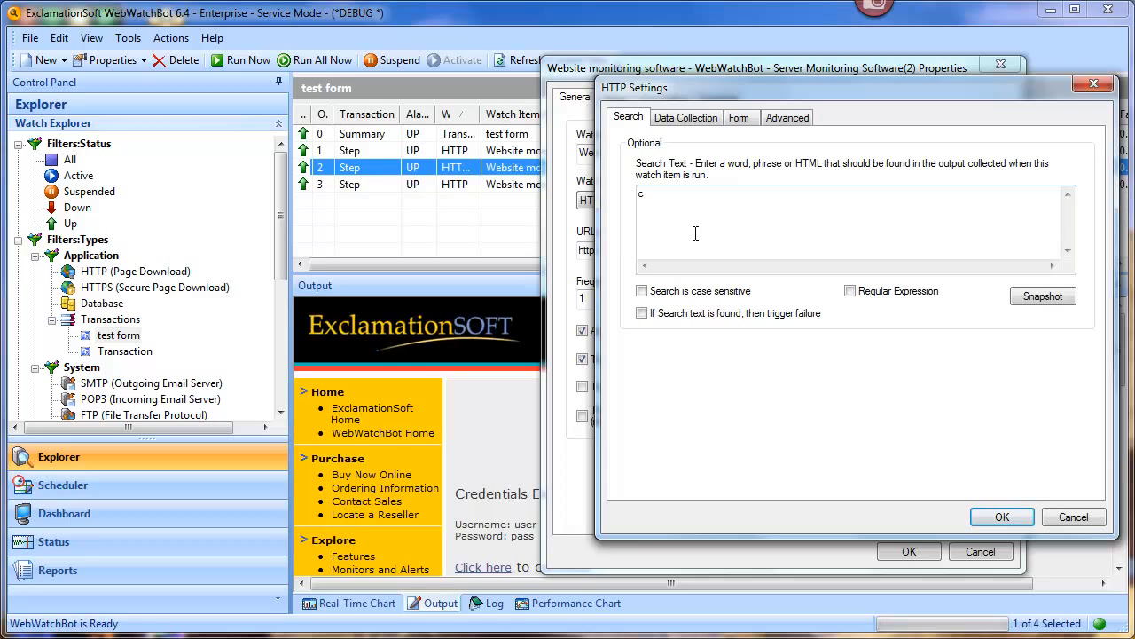
text(entials)
Step: Save step 2's settings, rerun the test form transaction, and view step 2's success log
click(1000, 519)
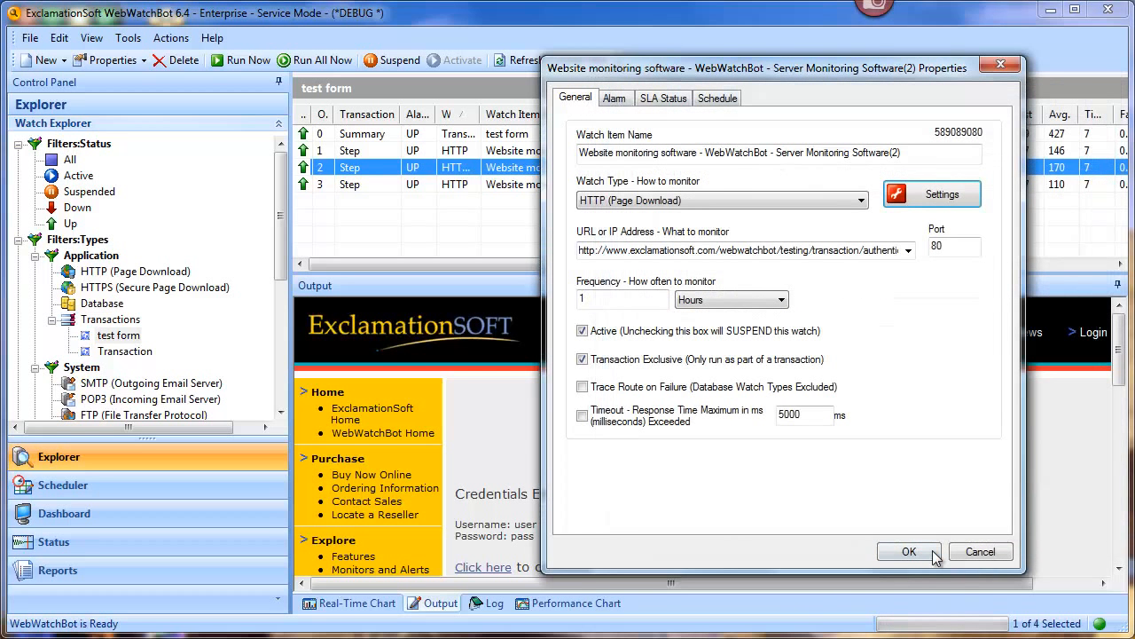
click(925, 553)
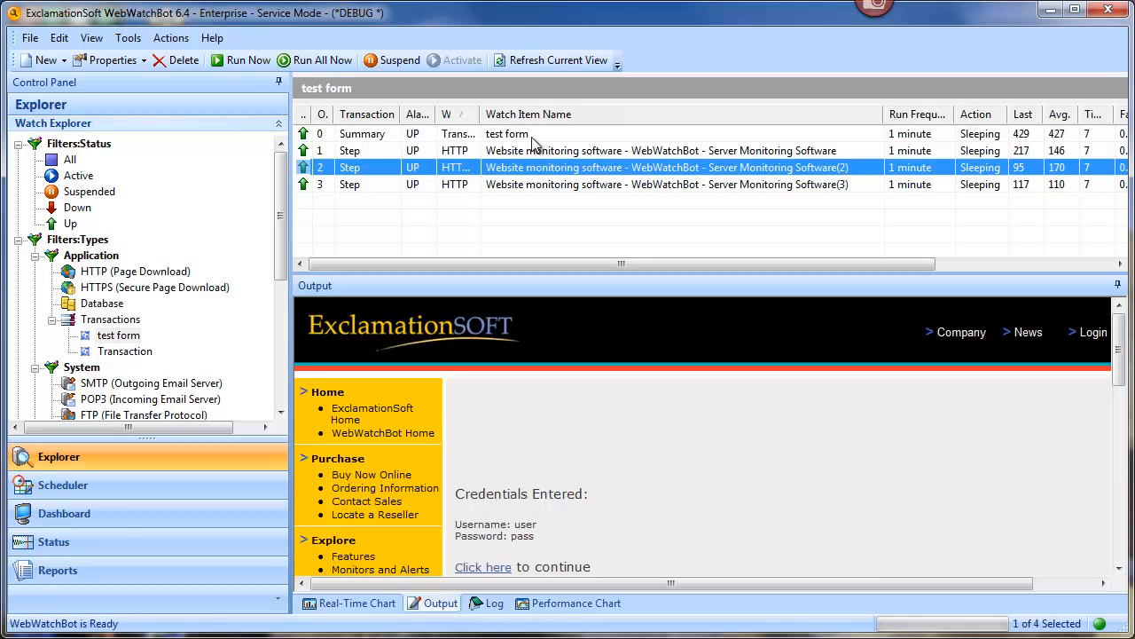
click(532, 135)
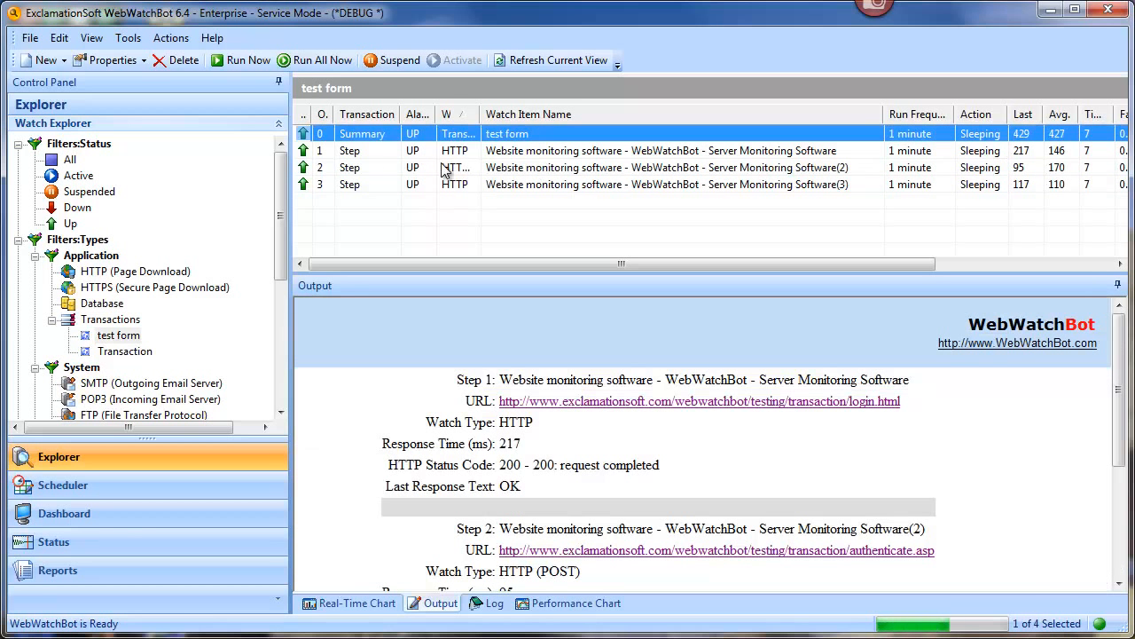
click(255, 69)
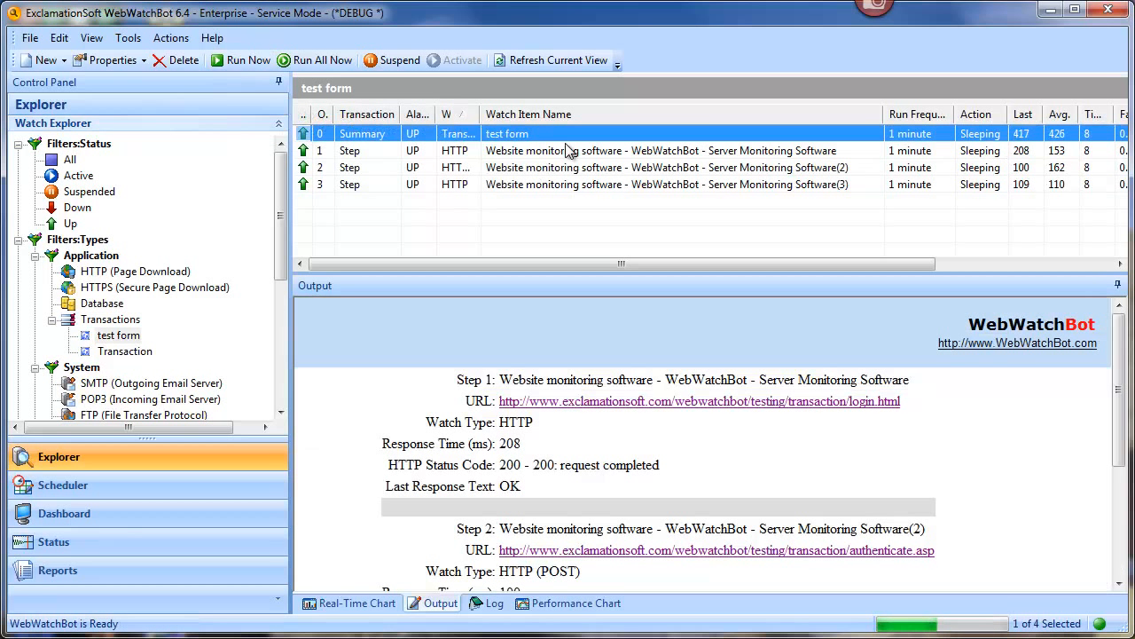
click(409, 167)
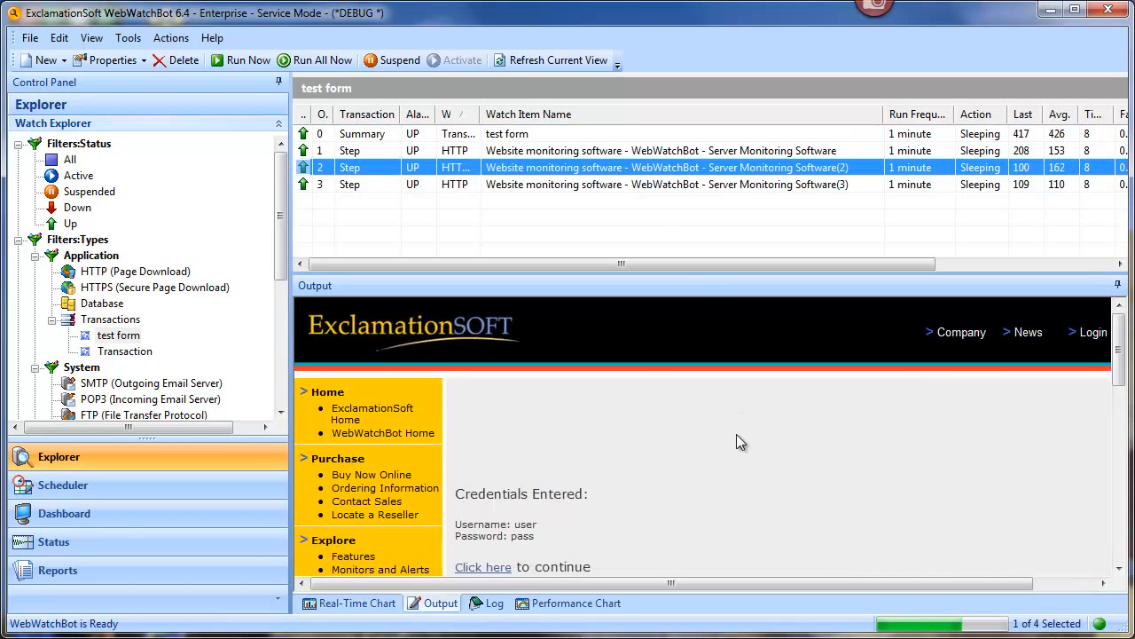
click(488, 603)
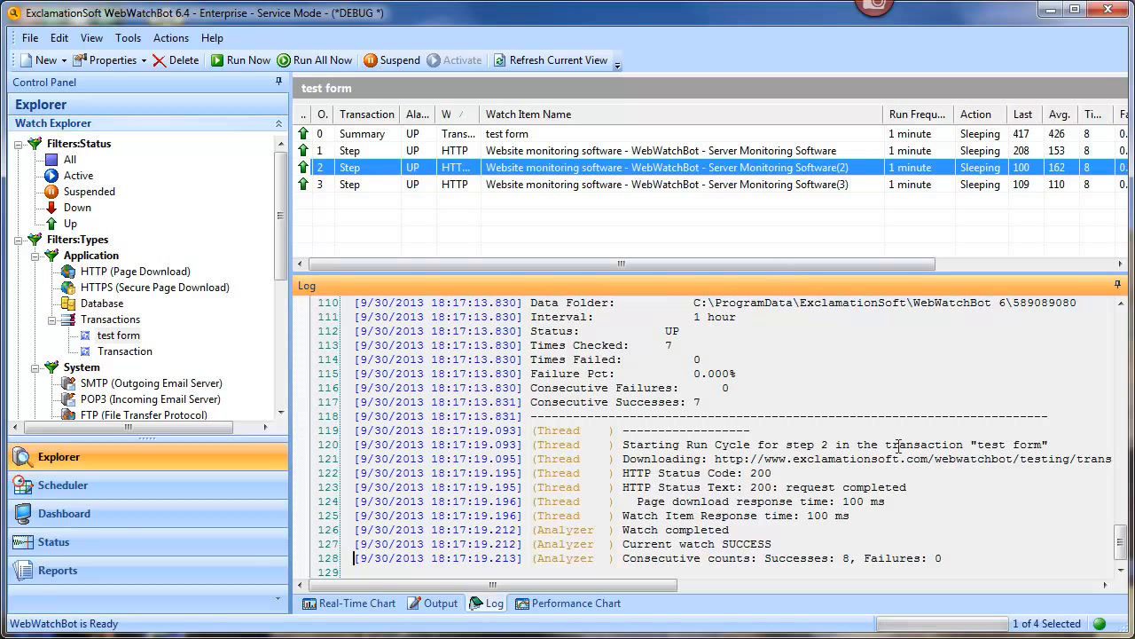
Step: Reopen step 2's Properties and HTTP settings showing the search text 'credentials'
scroll(1125, 541, up, 1)
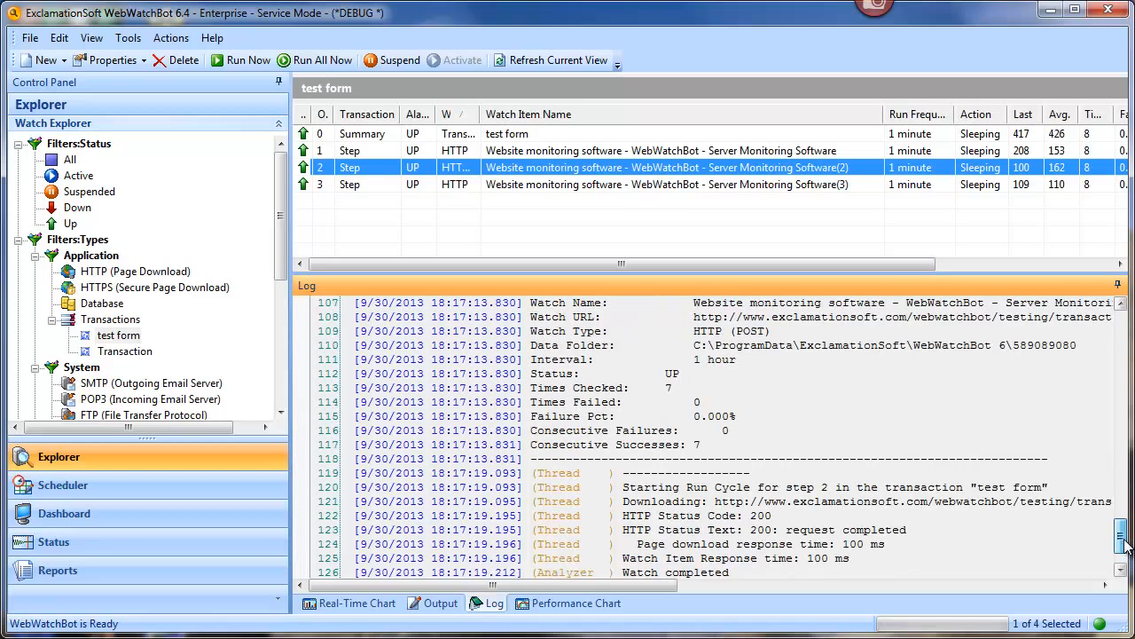
scroll(1125, 541, down, 2)
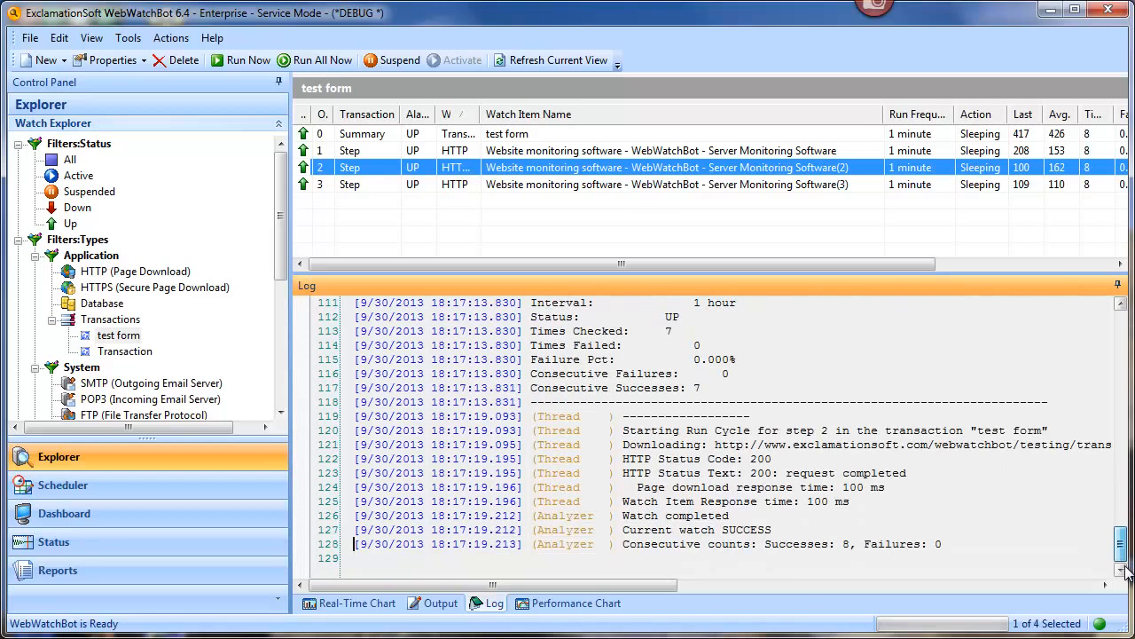
right_click(508, 168)
click(565, 424)
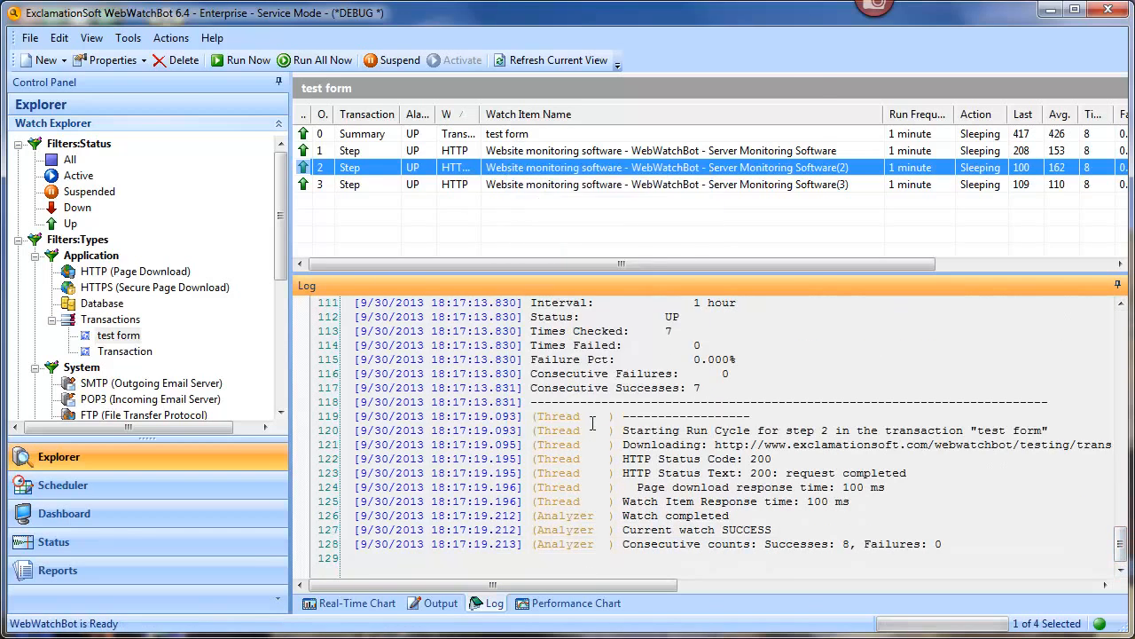
click(714, 199)
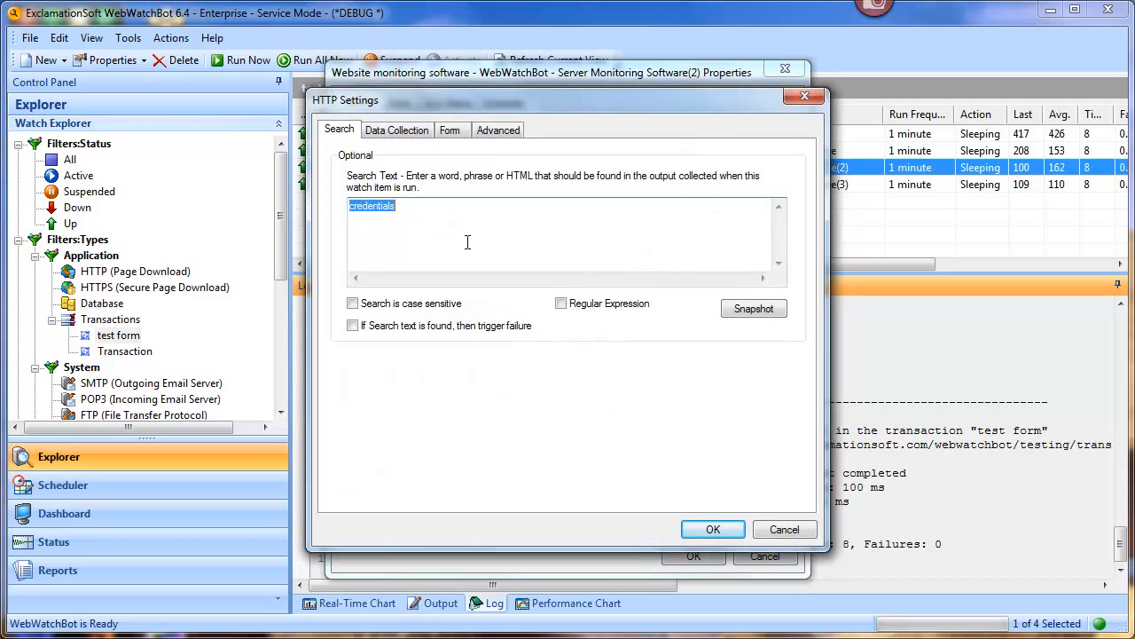
Step: Change step 2's Search Text to the random string 'sjkjflksdjklfjslkfjlksdjfkl' and save
text(sjkjflksdjklfjslkfjlksdjfkl)
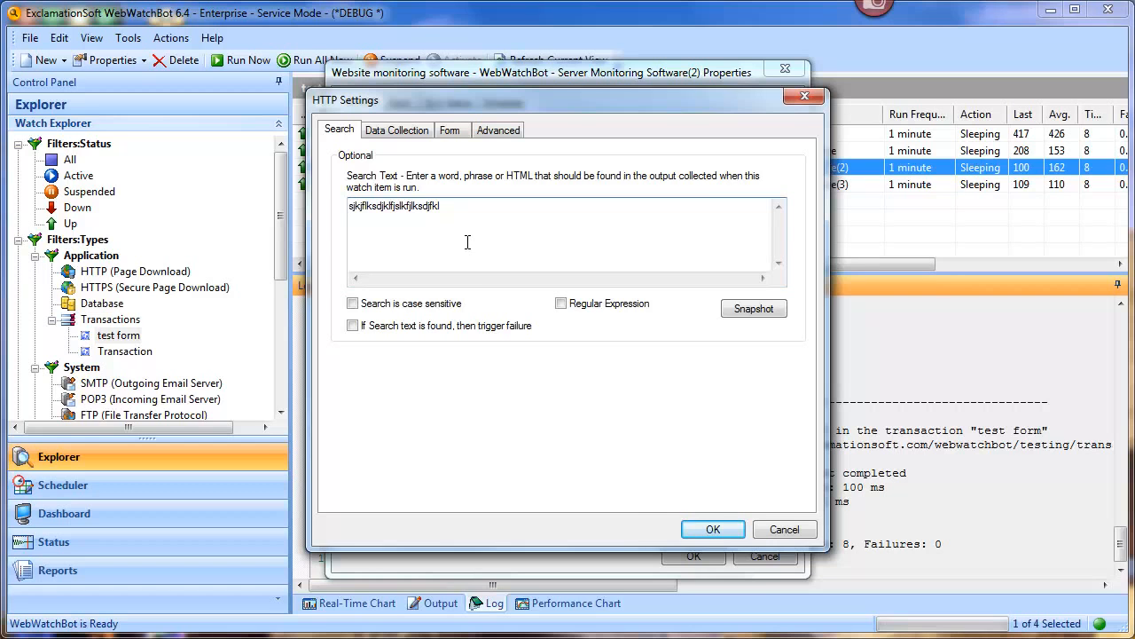
click(692, 530)
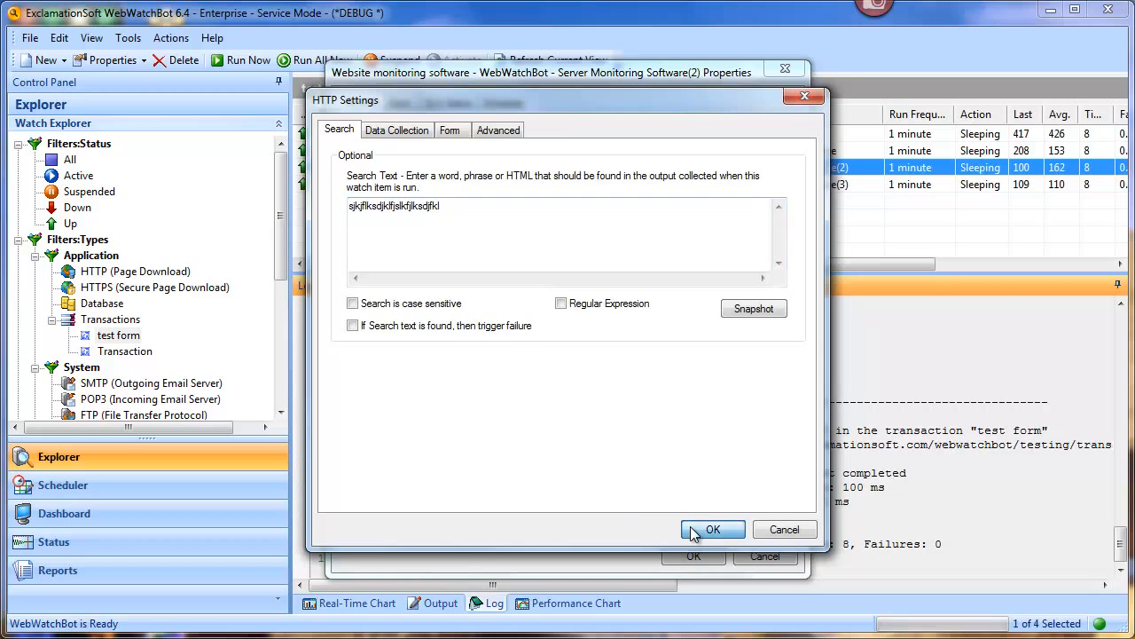
click(694, 556)
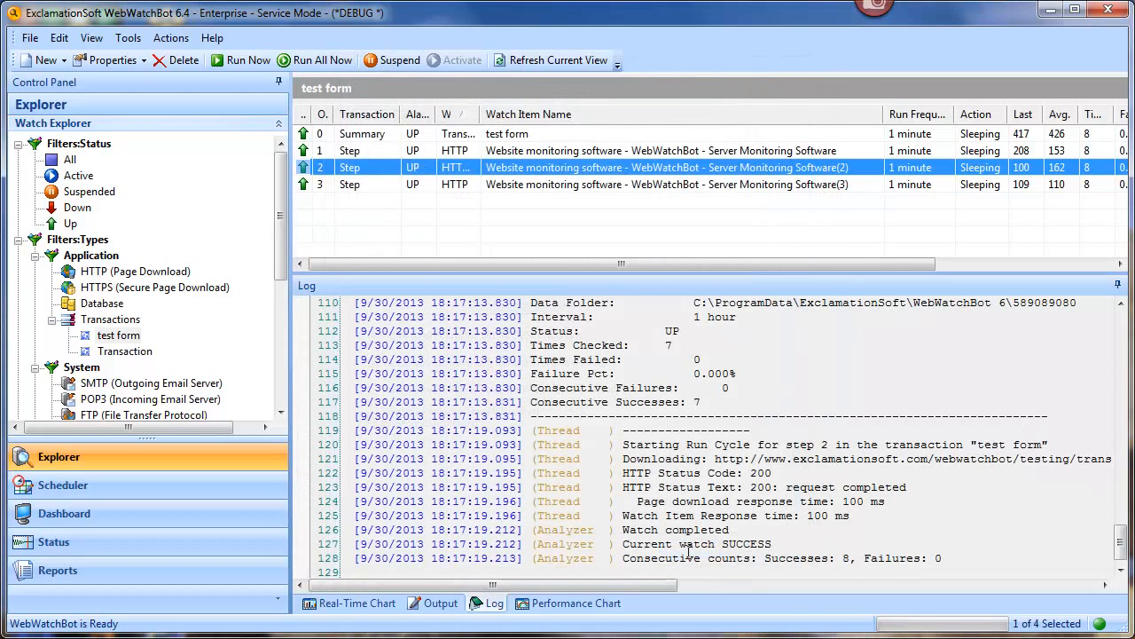
Step: Rerun the test form transaction and read step 2's Search Failed line in the log
click(511, 138)
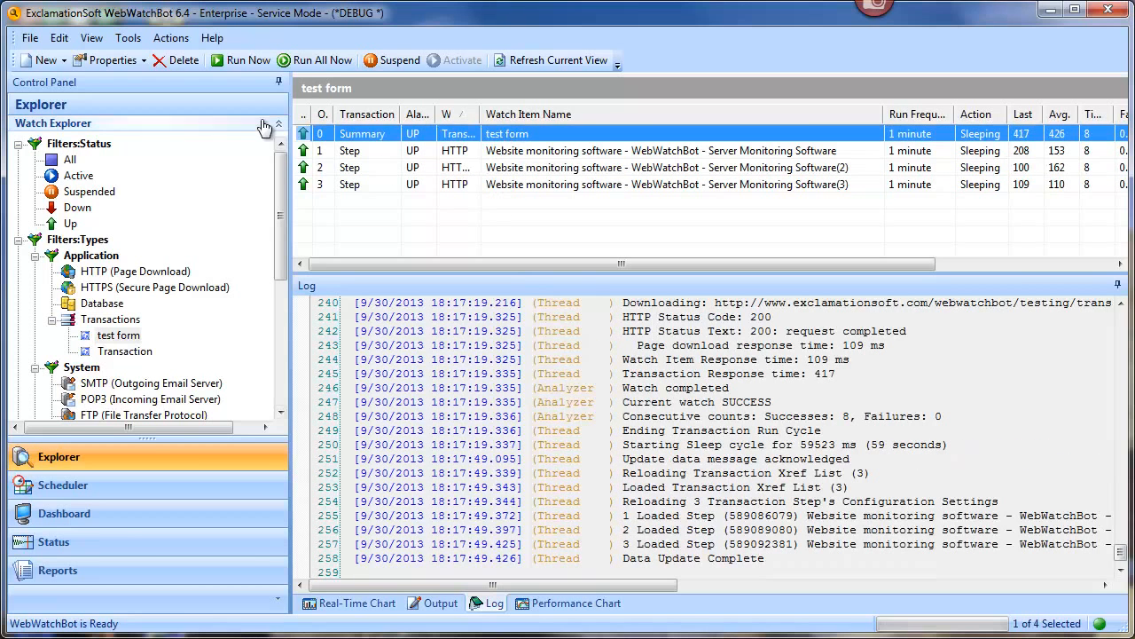
click(257, 64)
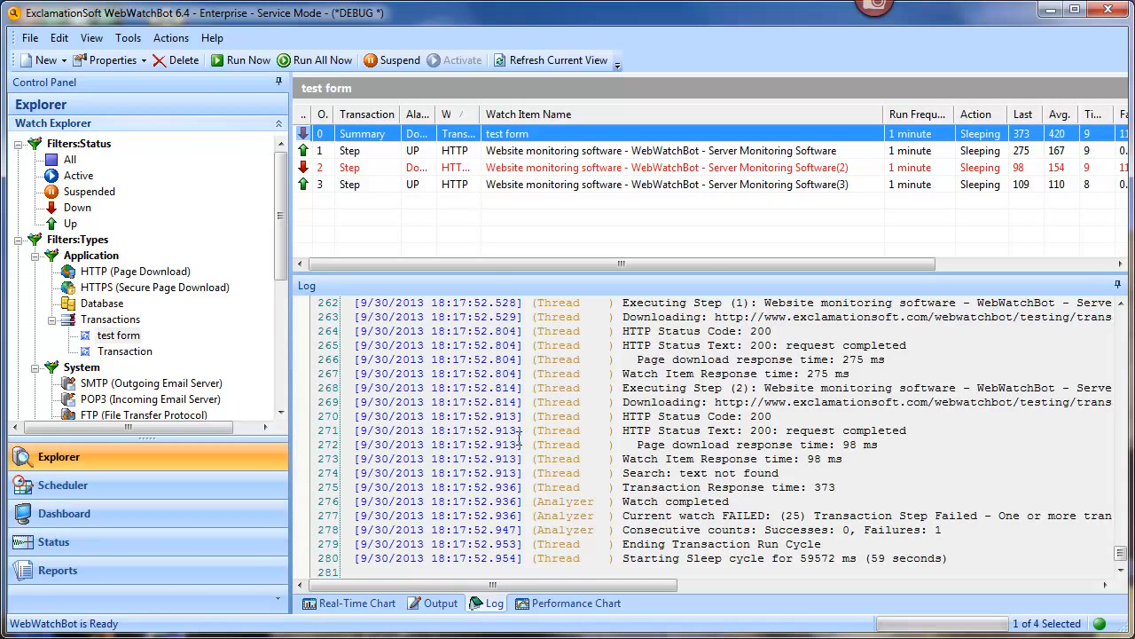
click(692, 168)
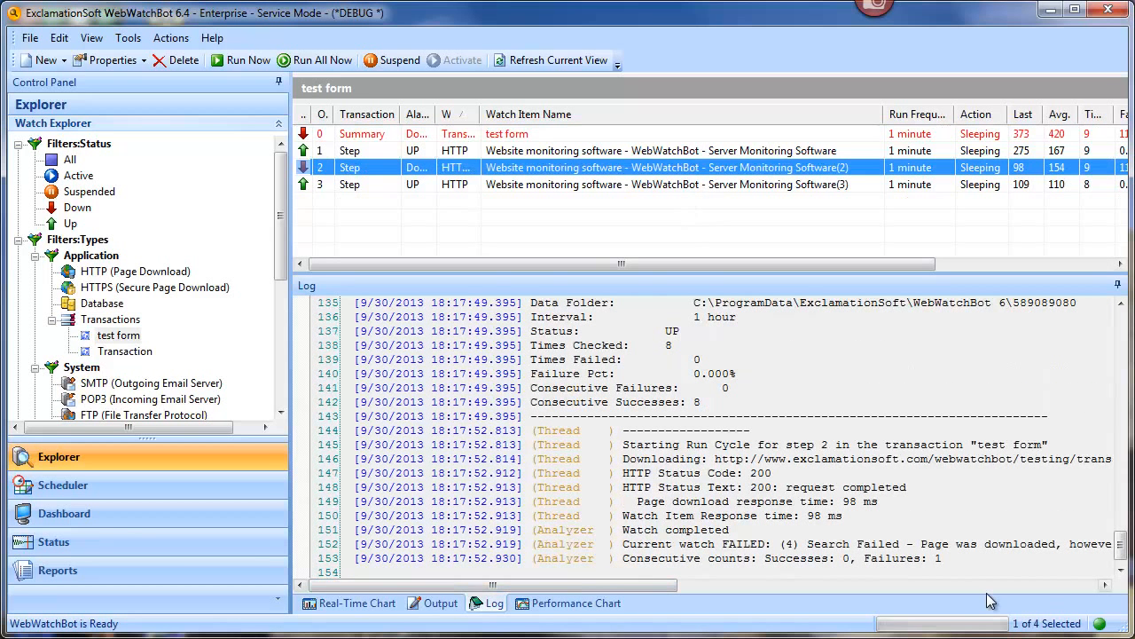
drag(681, 586, 758, 586)
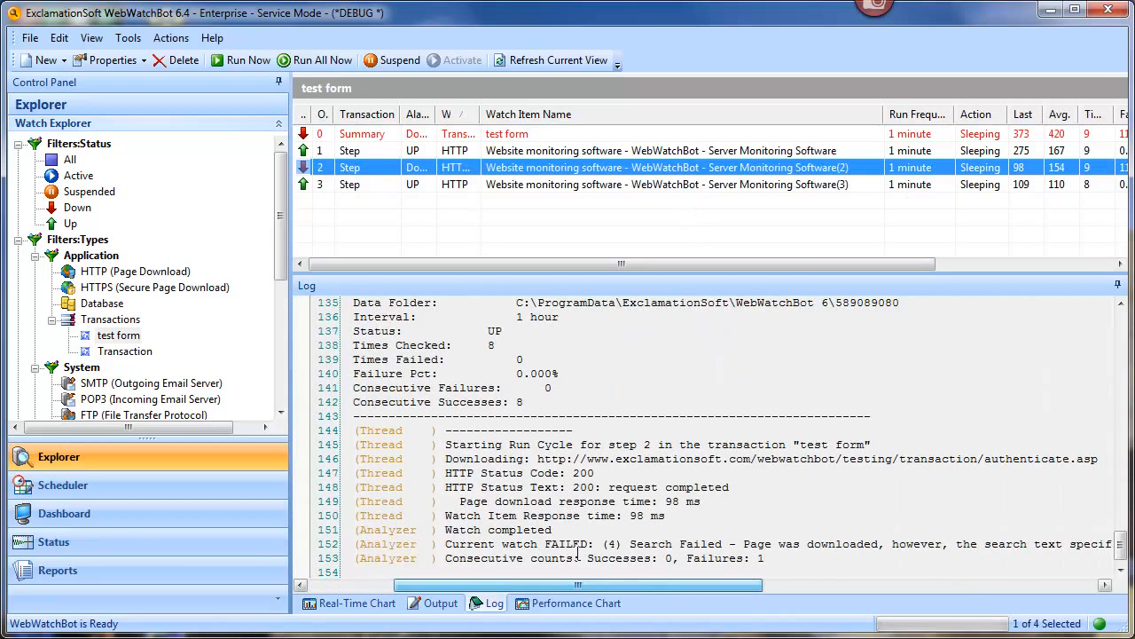
click(316, 544)
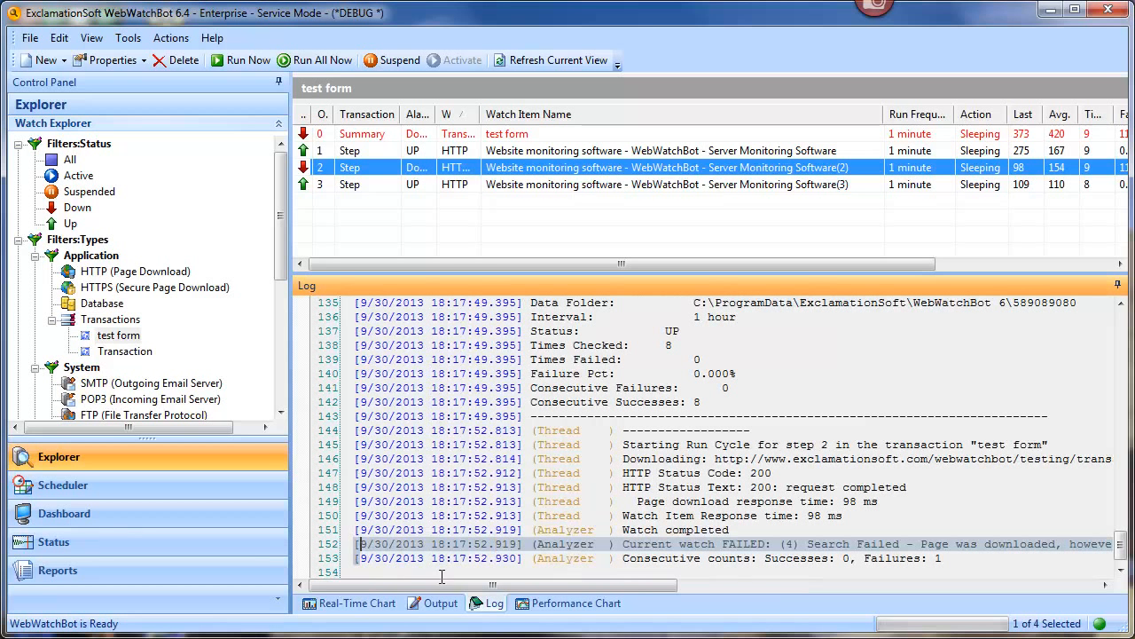
drag(495, 585, 658, 589)
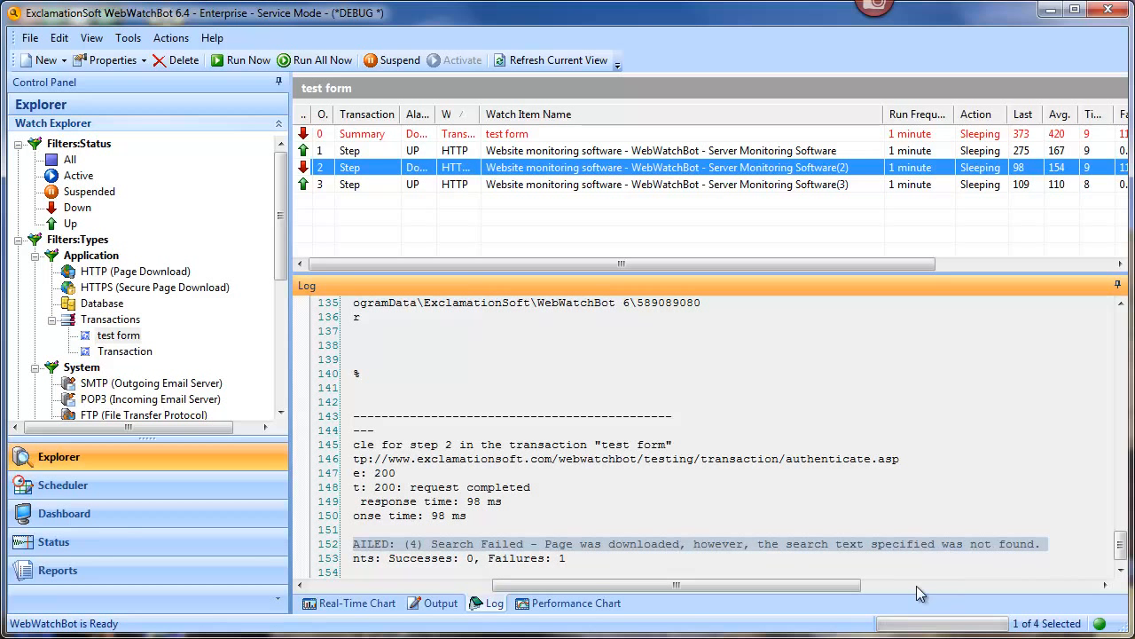
drag(837, 589, 697, 589)
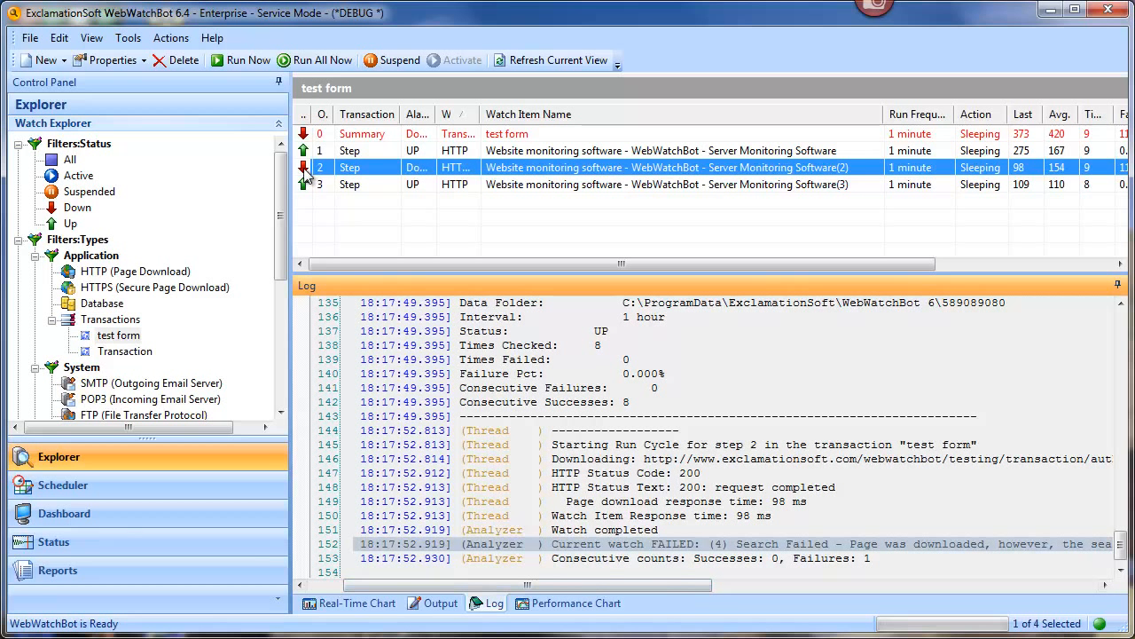
Step: Make step 2 search for 'error' and fail if that text is found, then save
right_click(499, 167)
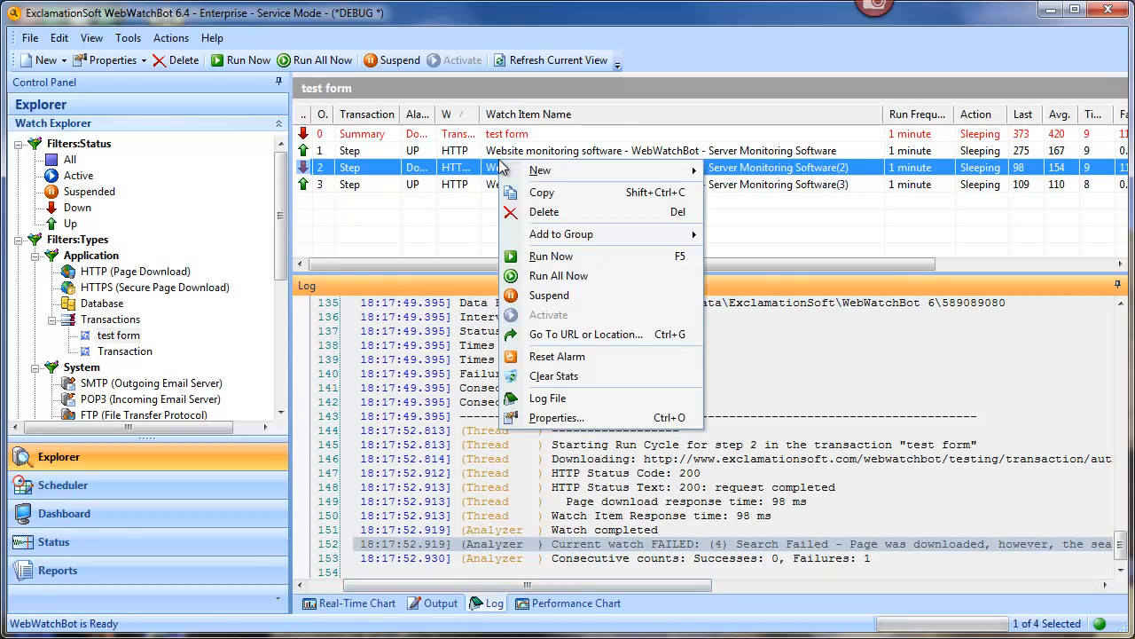
click(551, 418)
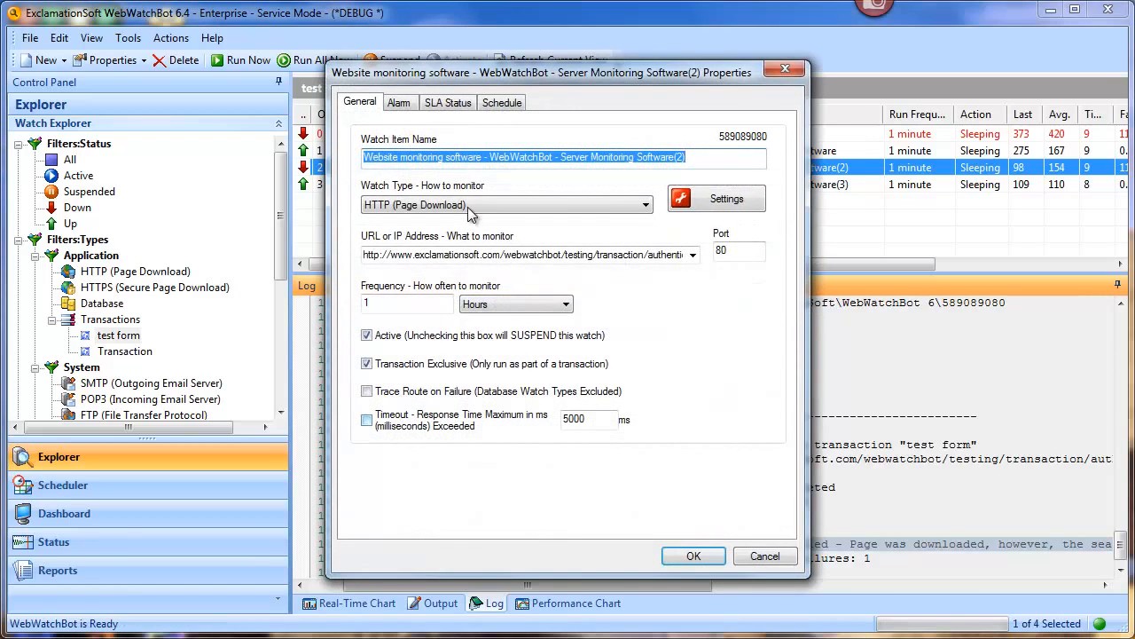
click(703, 199)
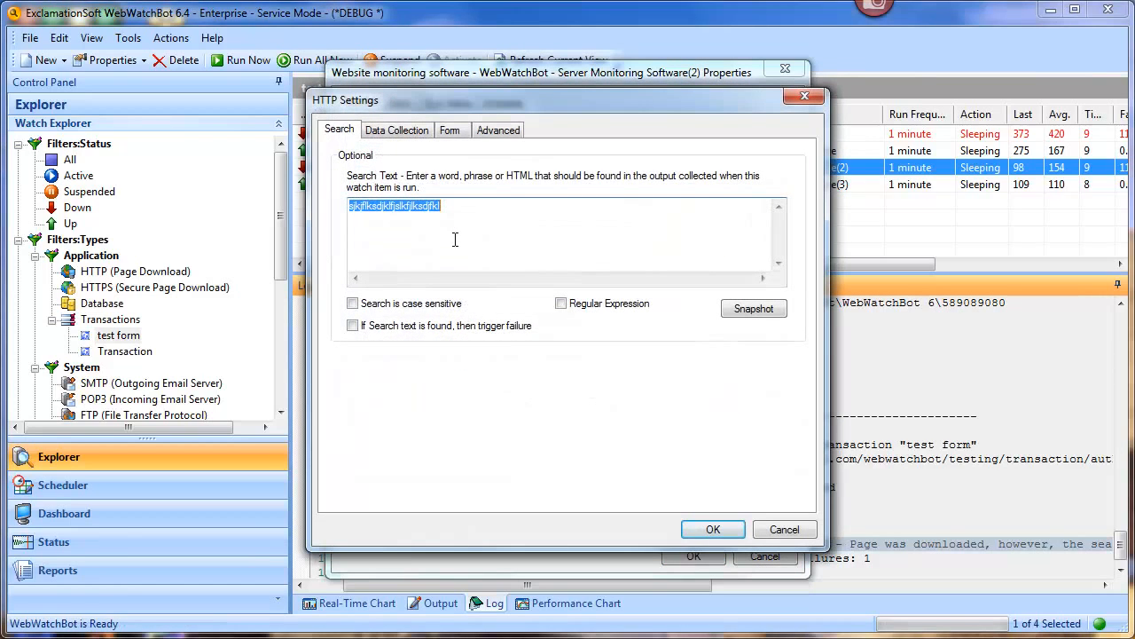
text(error)
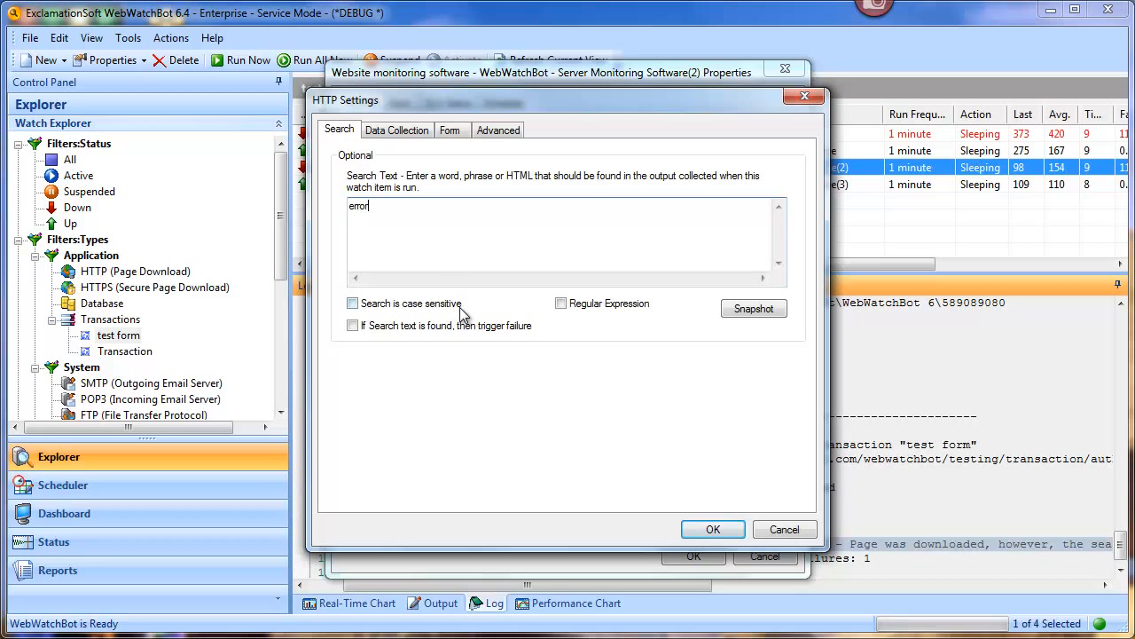
click(353, 326)
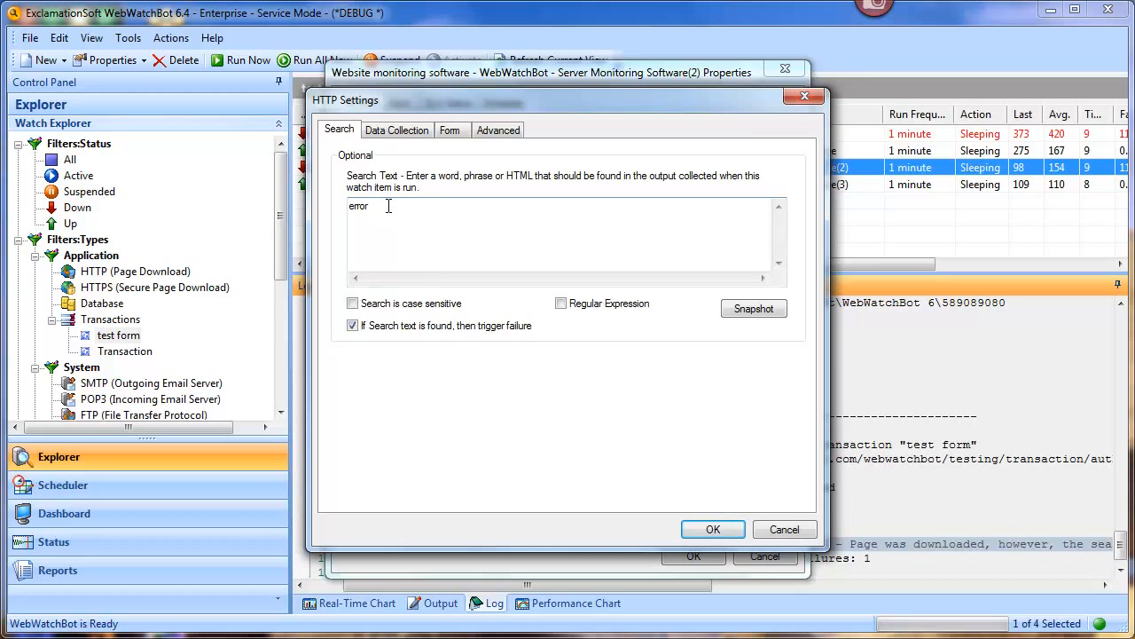
click(713, 528)
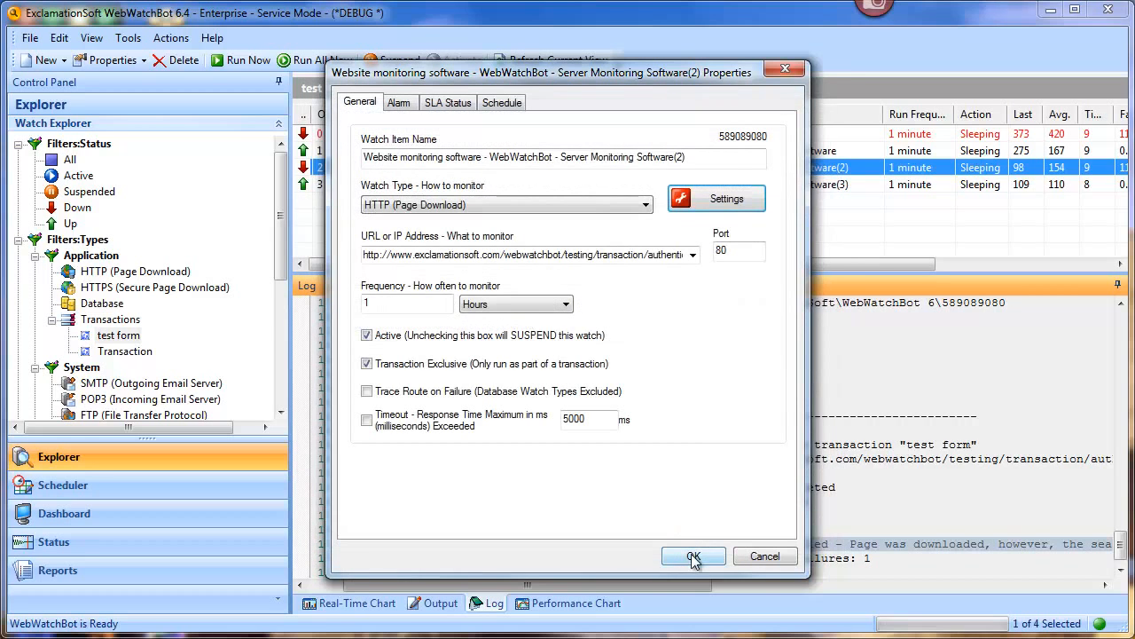
click(693, 556)
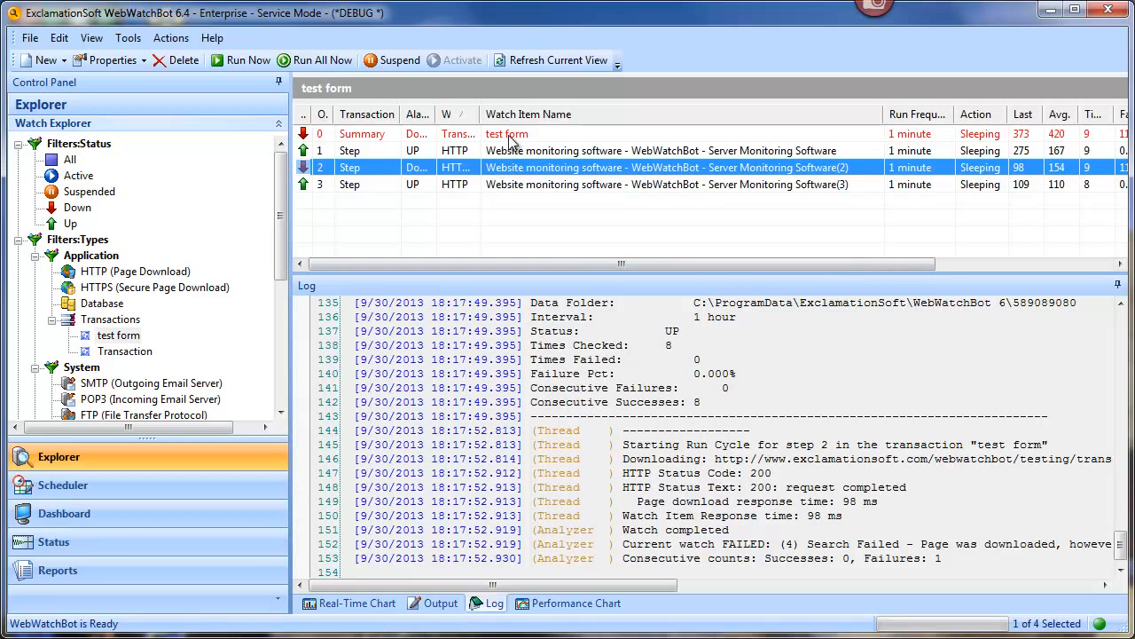
Step: Rerun the test form transaction and confirm step 2's log shows SUCCESS, status 200
click(511, 138)
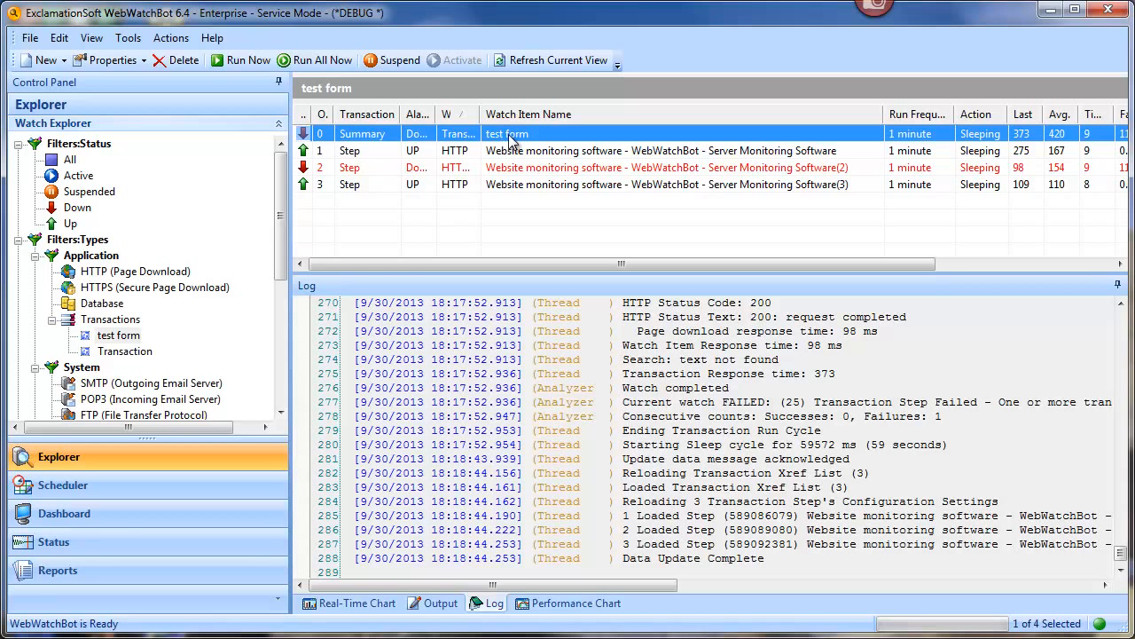
click(248, 62)
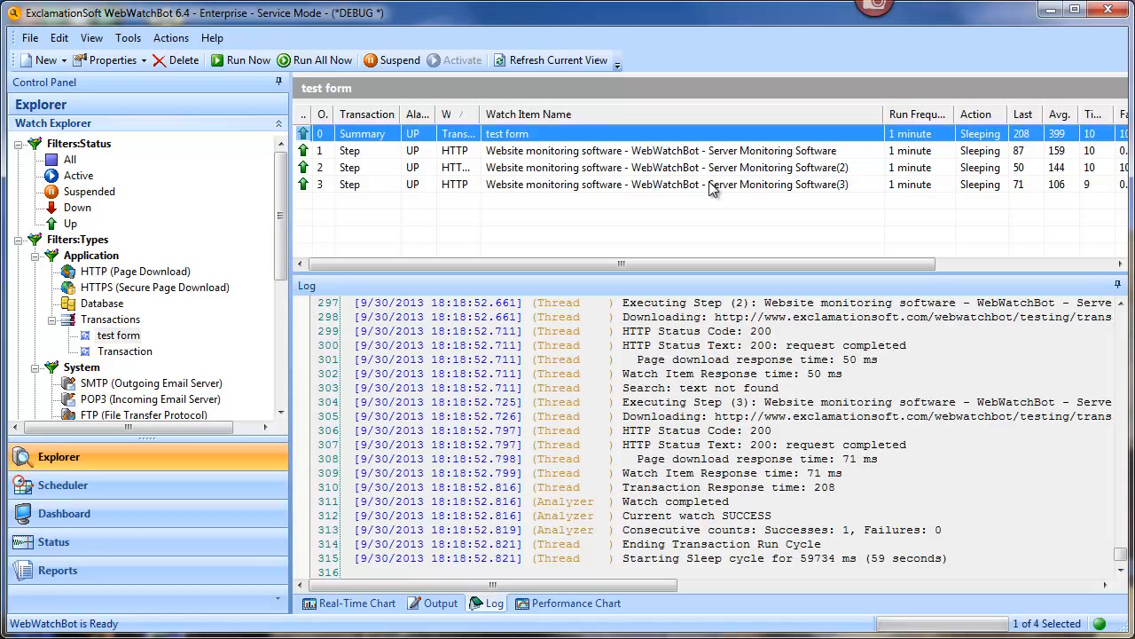
click(569, 168)
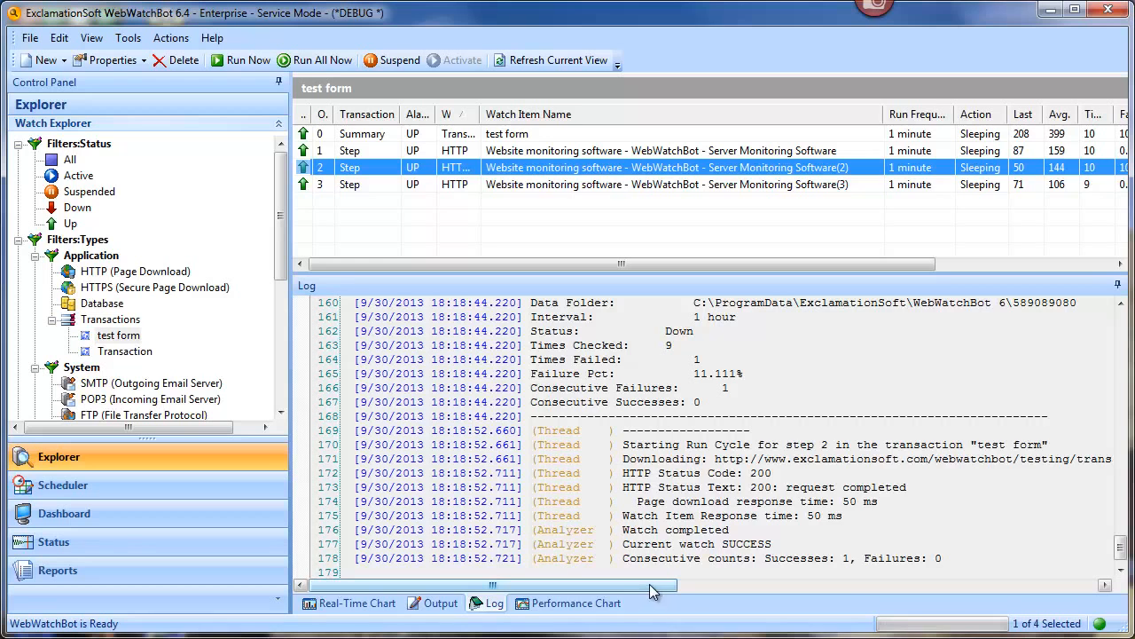
mouse_move(652, 586)
mouse_down()
mouse_move(837, 584)
mouse_move(650, 584)
mouse_up()
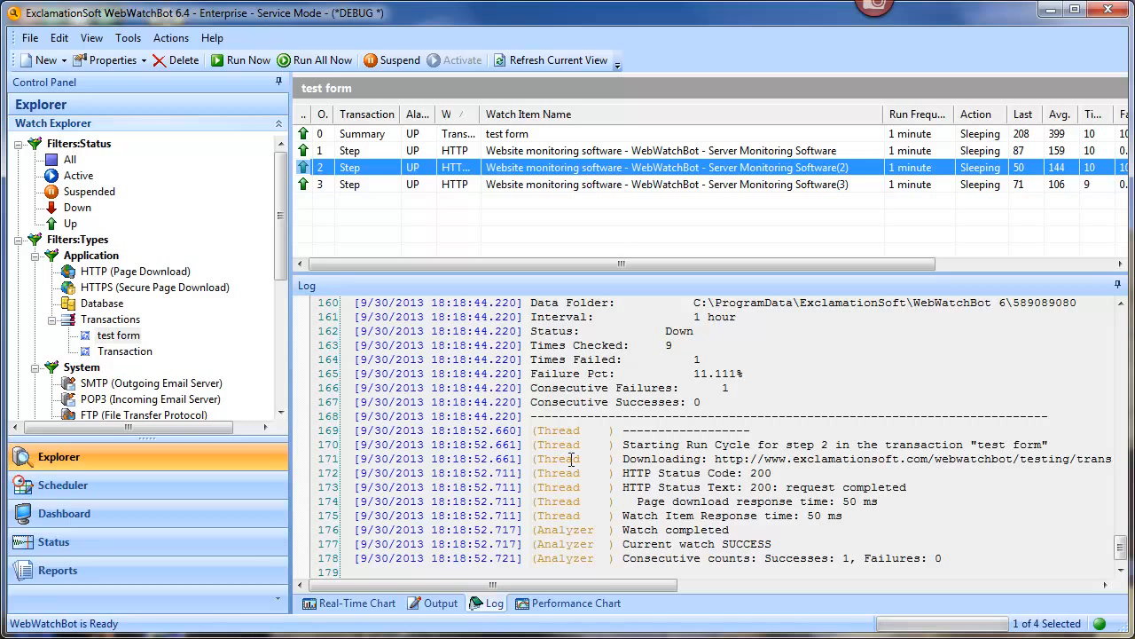
Step: View and scroll step 2's downloaded Output page reading Credentials Entered
click(434, 604)
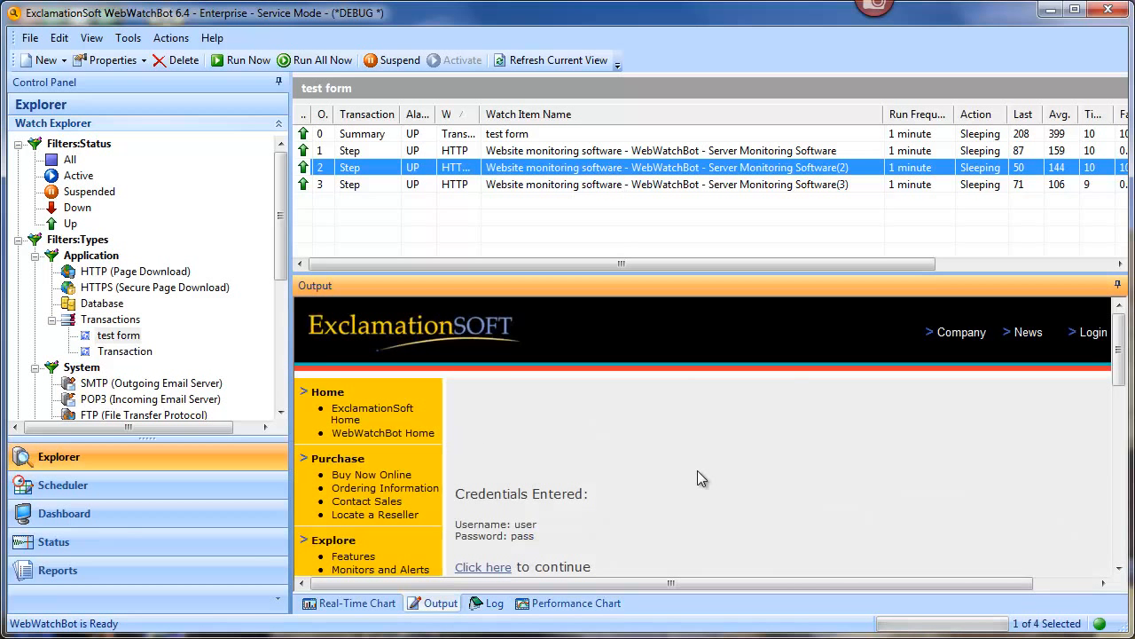
scroll(697, 479, down, 1)
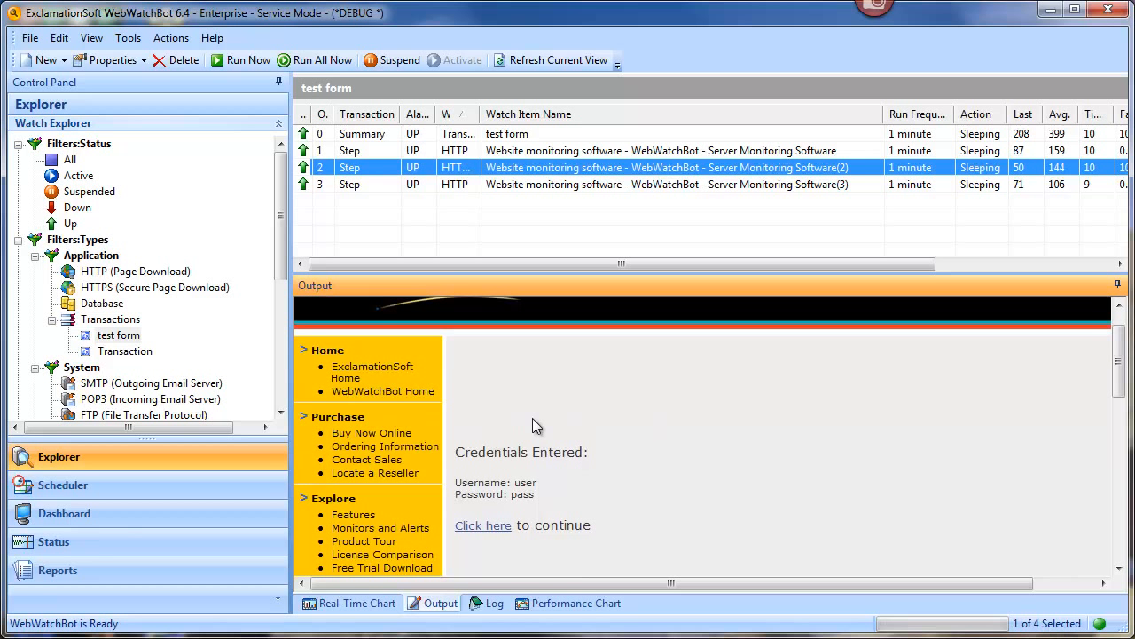
scroll(553, 434, up, 1)
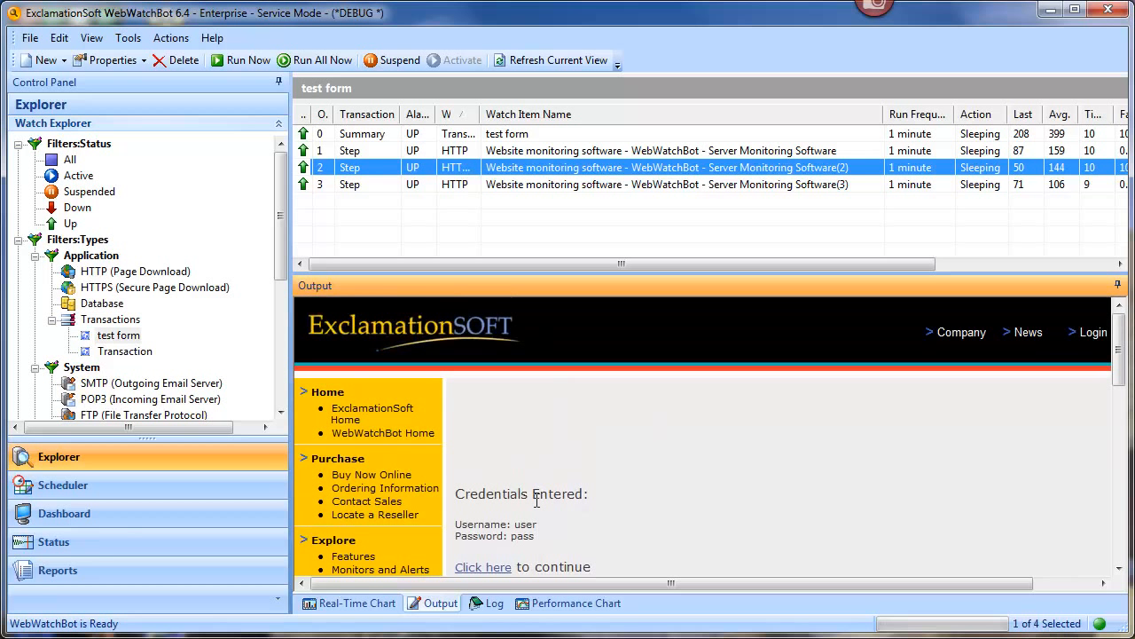